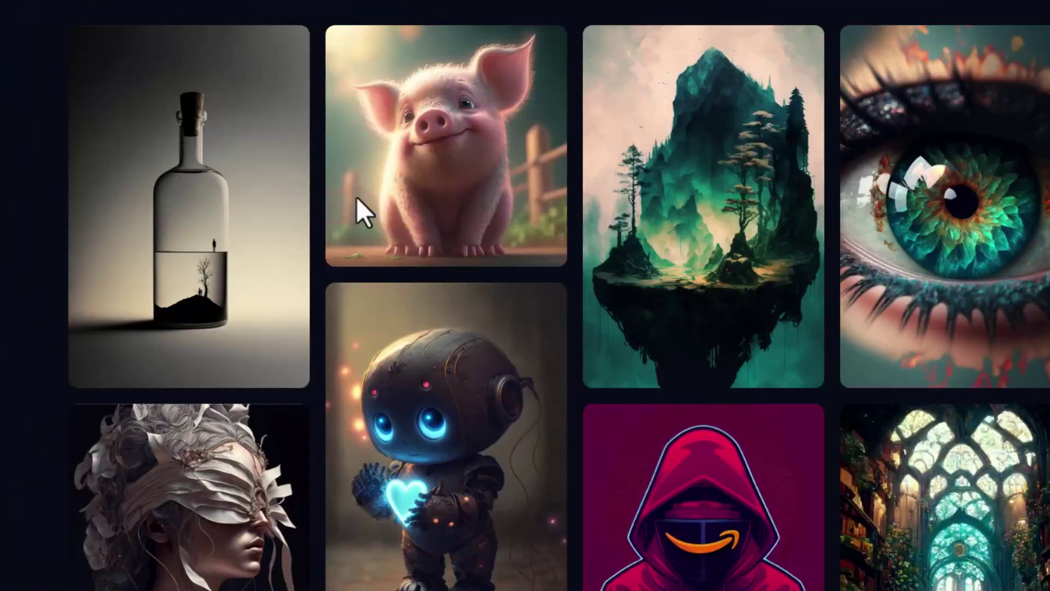
Browse the AI-generated artwork and accompanying prompts in the Midjourney Community Showcase
mouse_move(352, 239)
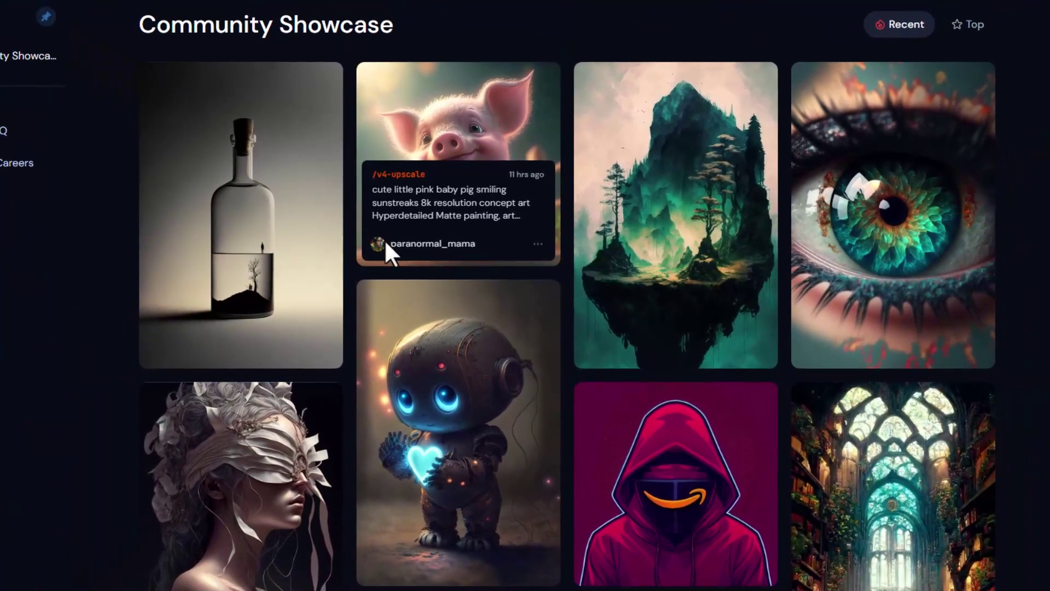
scroll(432, 298, "down", 3)
scroll(432, 298, "down", 12)
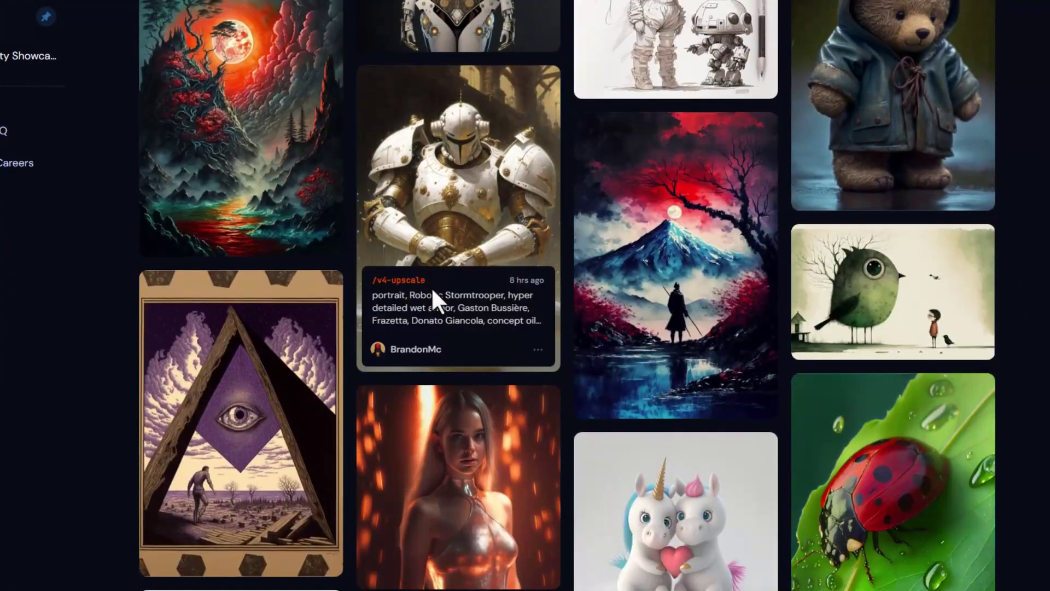
scroll(431, 288, "down", 8)
scroll(431, 287, "down", 5)
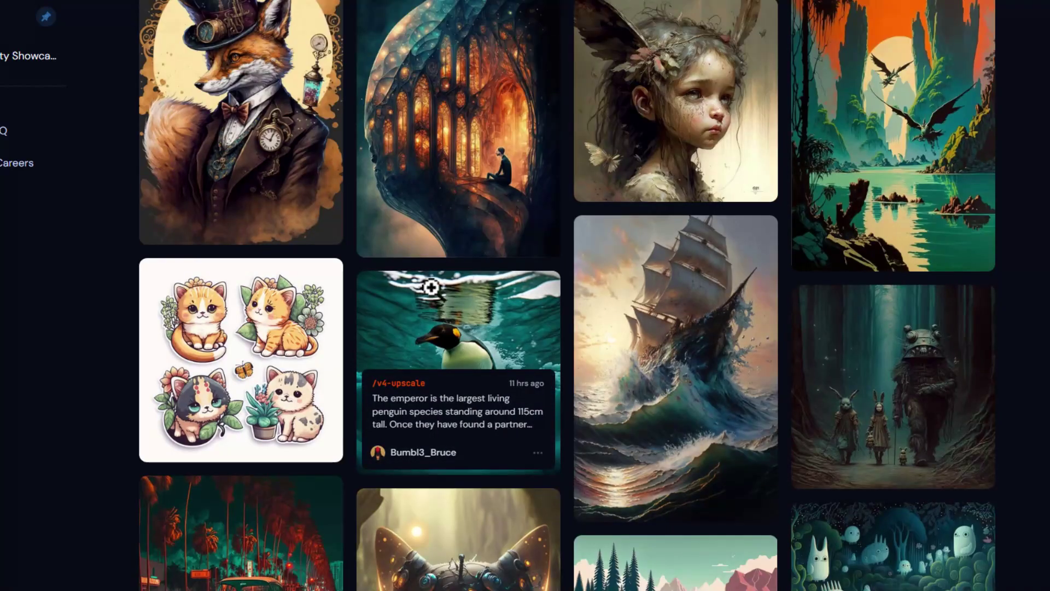
scroll(431, 286, "down", 3)
scroll(431, 286, "down", 10)
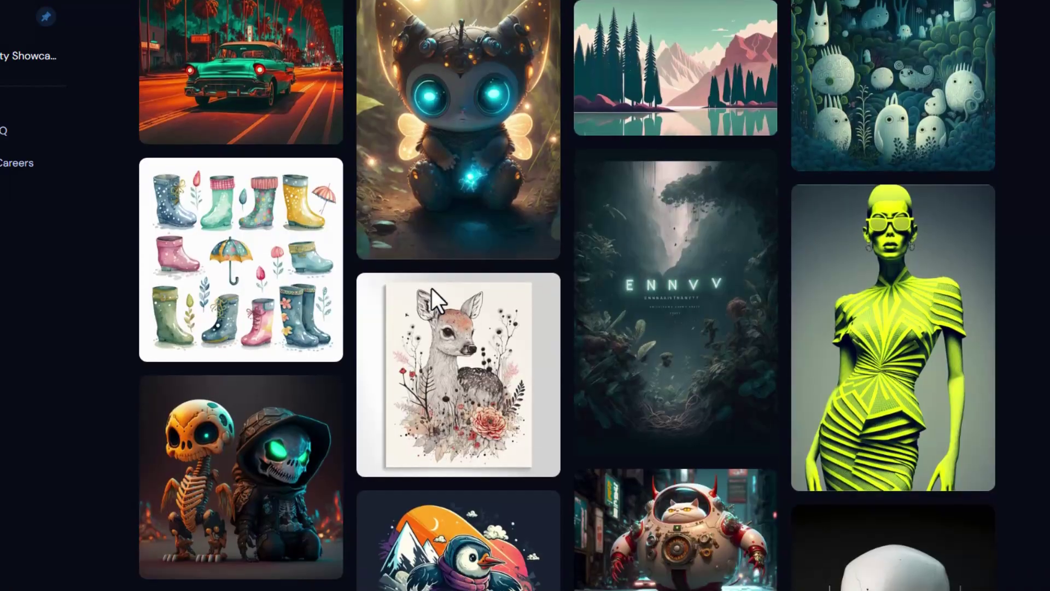
scroll(431, 287, "down", 15)
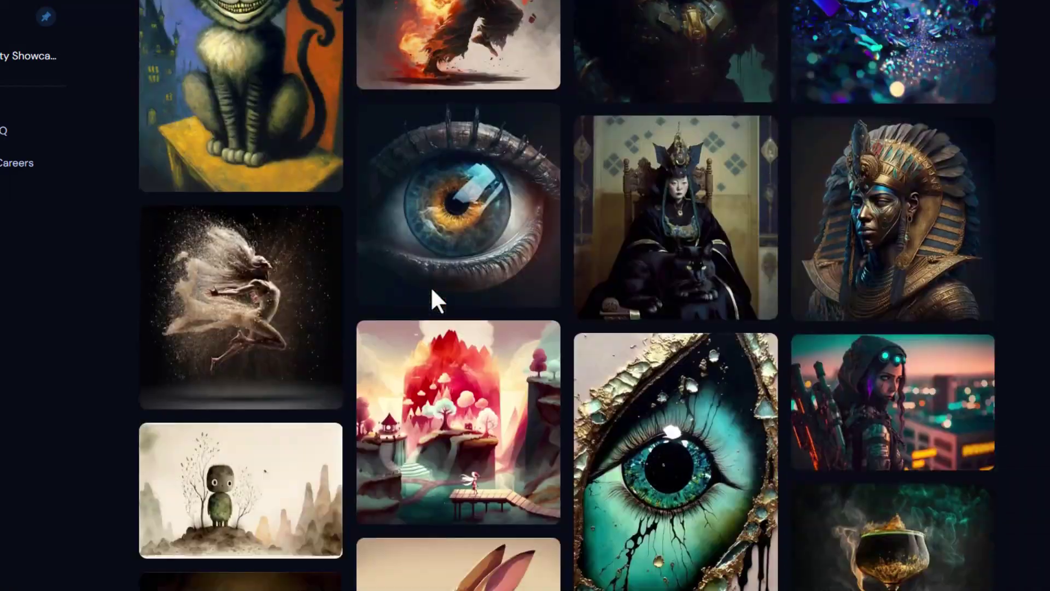
scroll(431, 286, "down", 12)
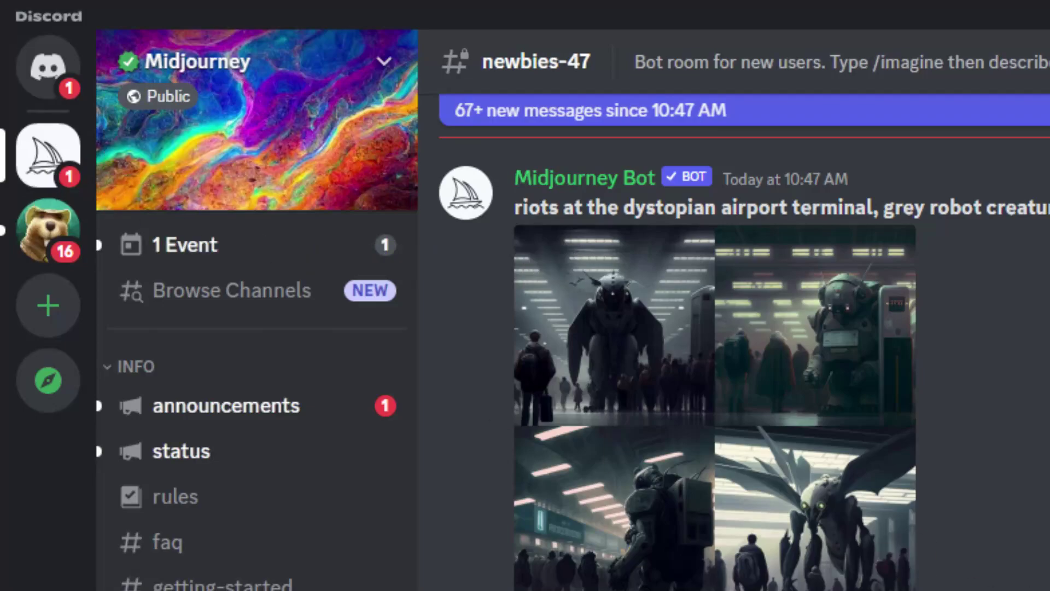
Start an /imagine prompt for the Midjourney Bot in the newbies-47 channel on Discord
scroll(744, 350, "down", 10)
scroll(615, 293, "down", 15)
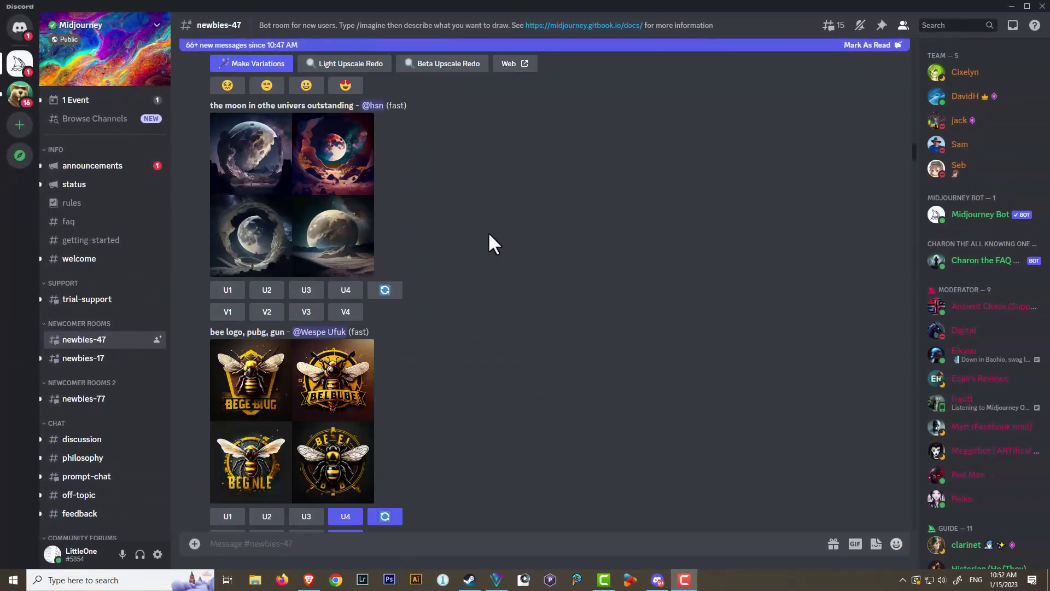
scroll(490, 236, "down", 15)
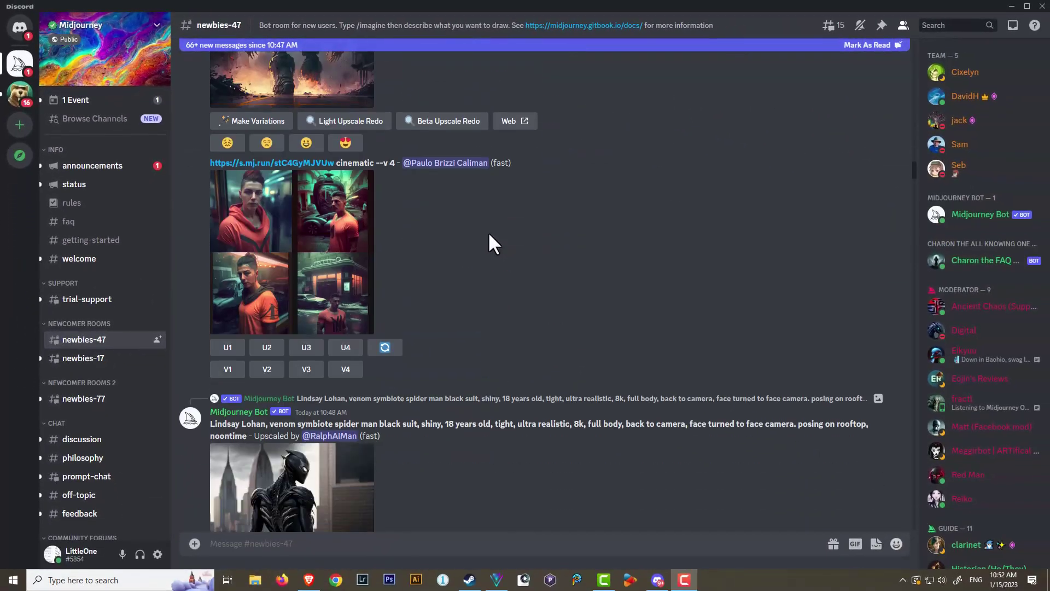
scroll(489, 235, "down", 4)
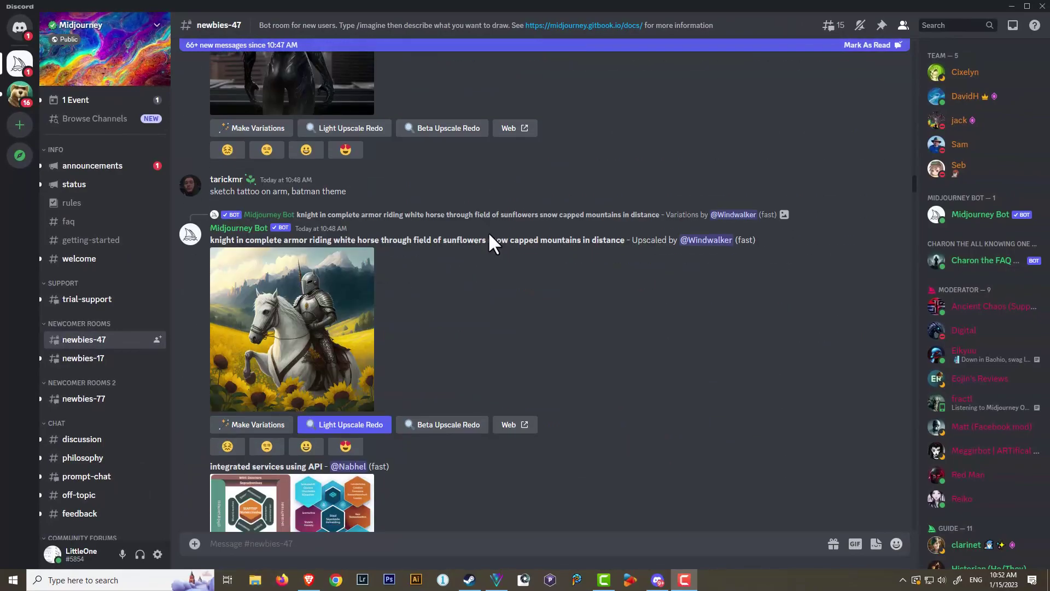
mouse_move(70, 339)
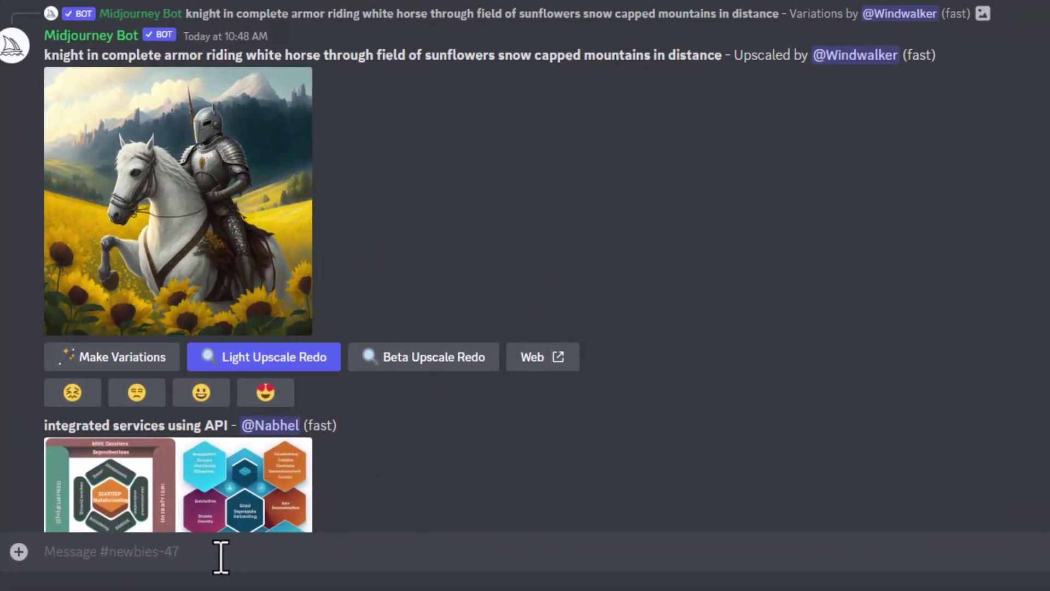
left_click(281, 557)
type("/")
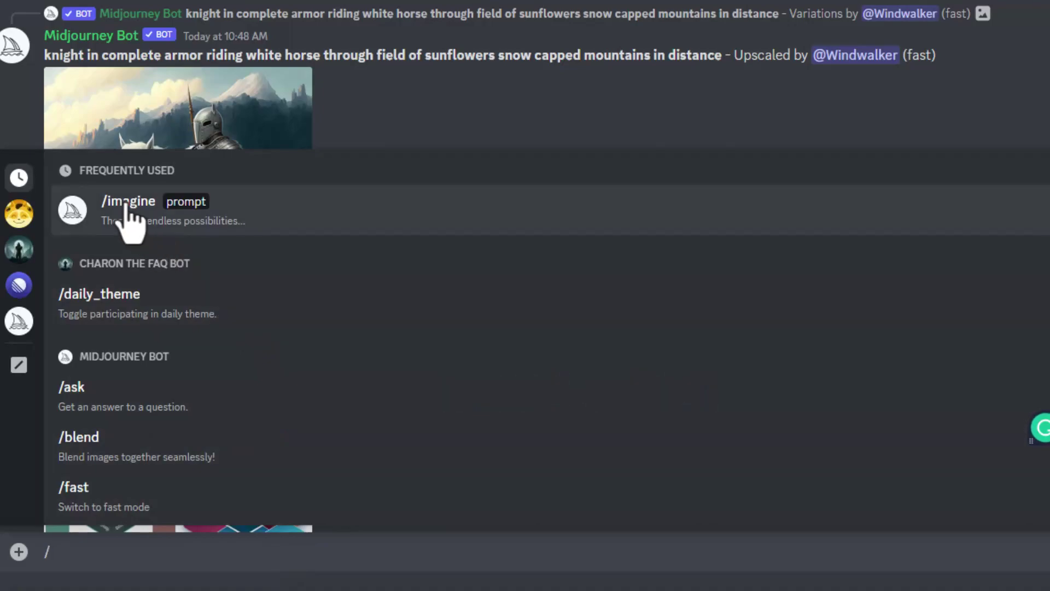
left_click(129, 218)
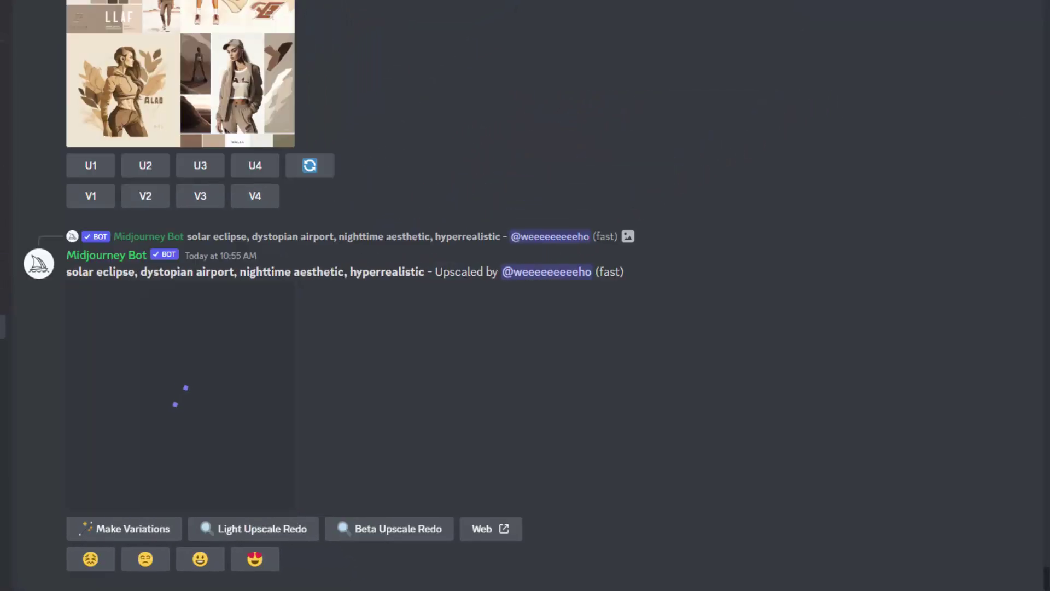
Find the generated result for "a gothic church ruined from 1000 years of weather" and view its image grid
scroll(389, 344, "up", 15)
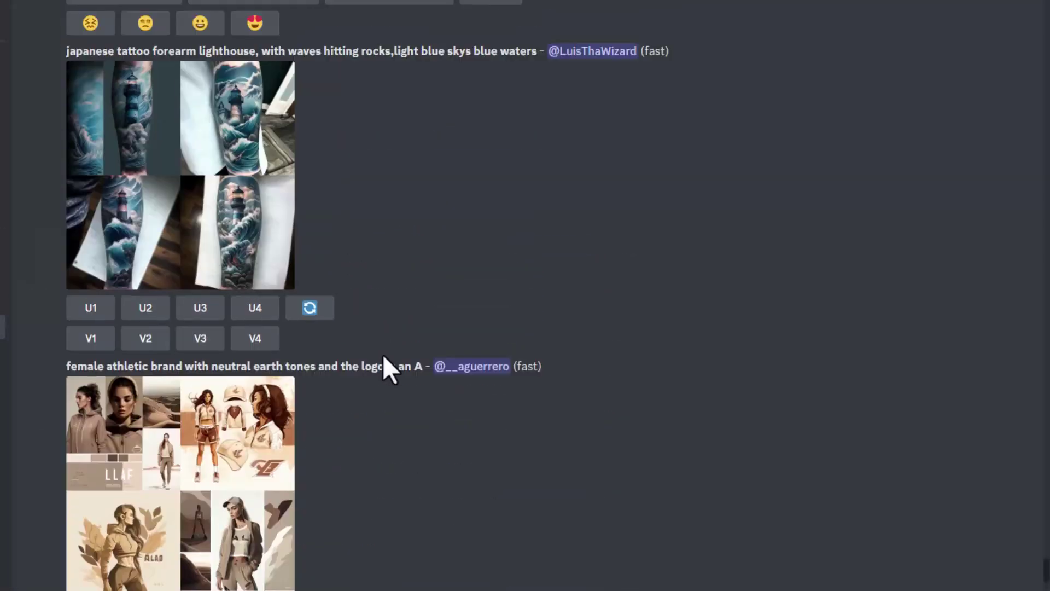
scroll(382, 355, "up", 5)
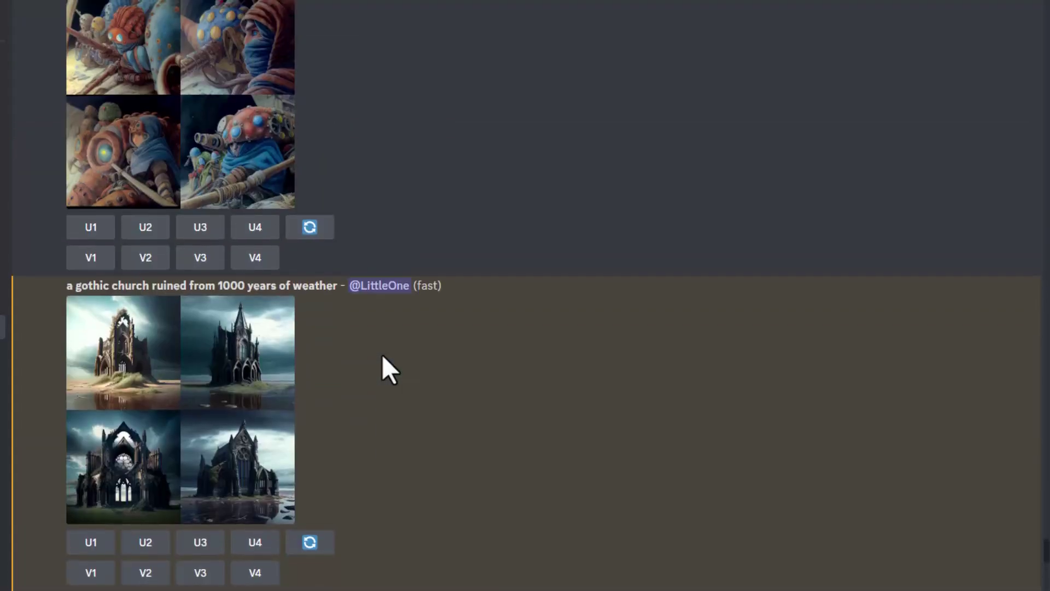
left_click(239, 416)
left_click(309, 524)
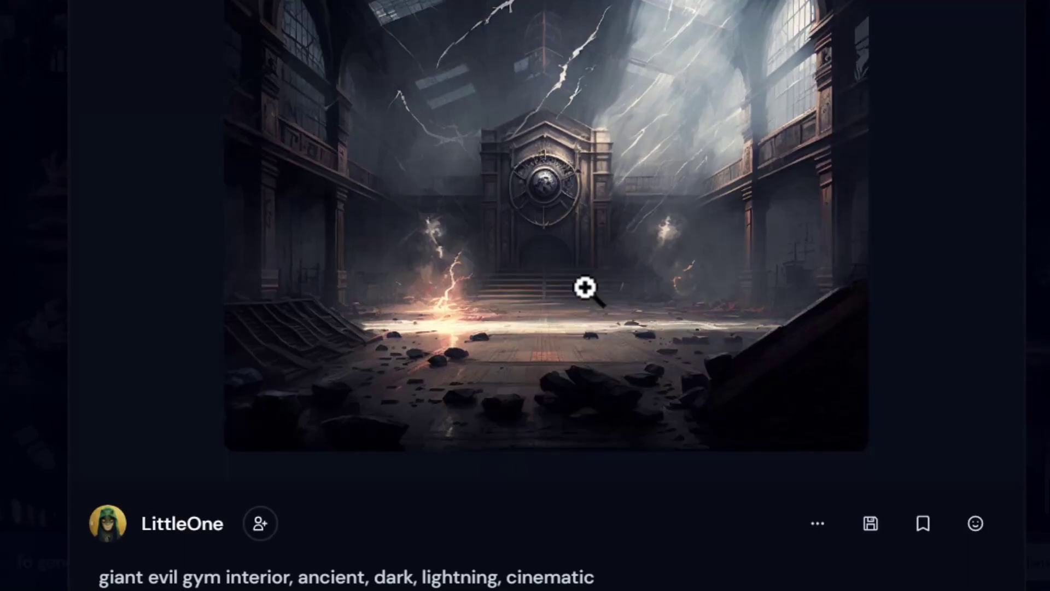
In VideoStudio, place the giant evil gym interior image on the Video track, filling the frame width, and shift it upward
left_click(663, 159)
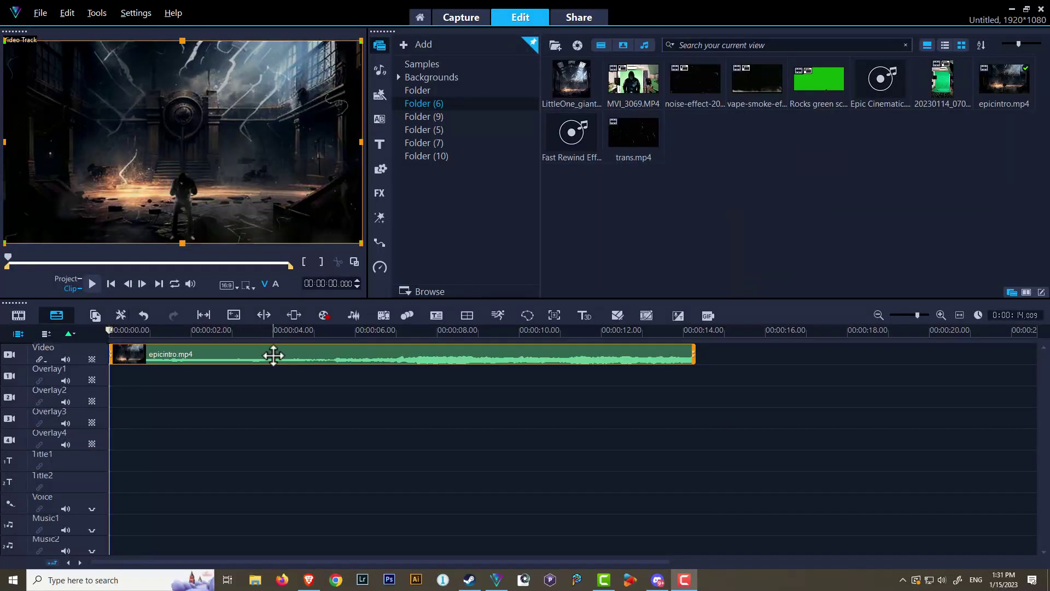
right_click(189, 97)
left_click(199, 215)
left_click_drag(188, 217, 182, 181)
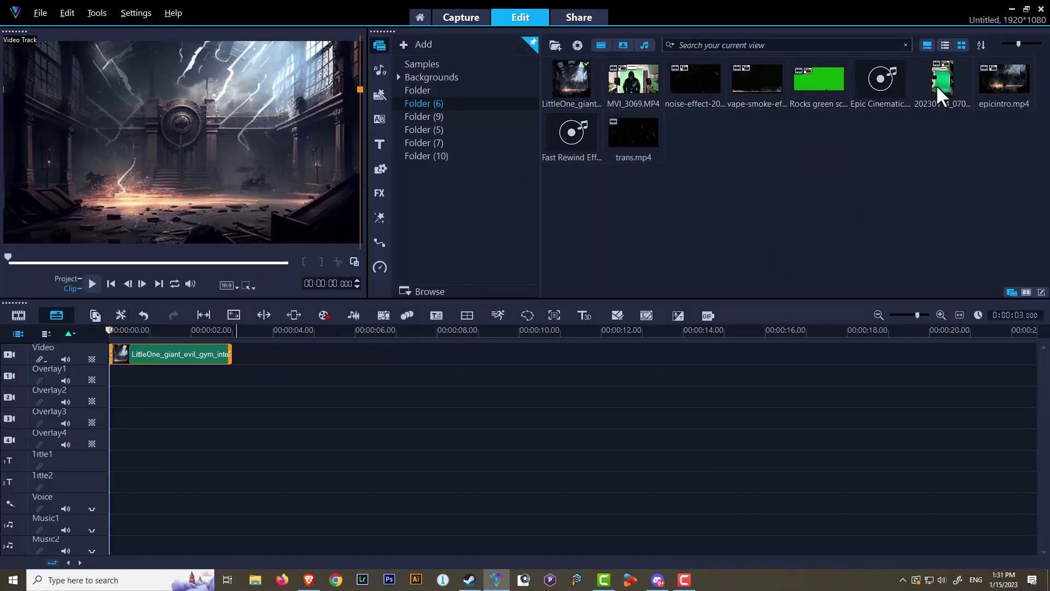
Place the clip 20230114_070001.mp4 at the start of the Overlay1 track and fit its whole vertical picture to the frame height
double_click(940, 88)
left_click(548, 438)
left_click_drag(940, 82, 151, 376)
right_click(244, 176)
left_click(268, 231)
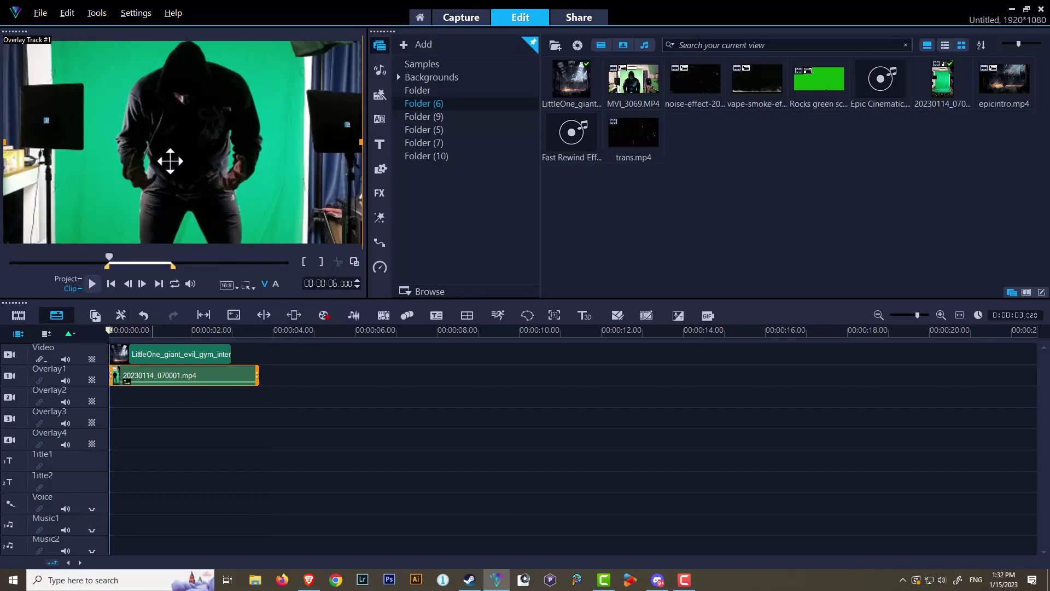
left_click_drag(202, 141, 203, 116)
right_click(206, 180)
left_click(250, 308)
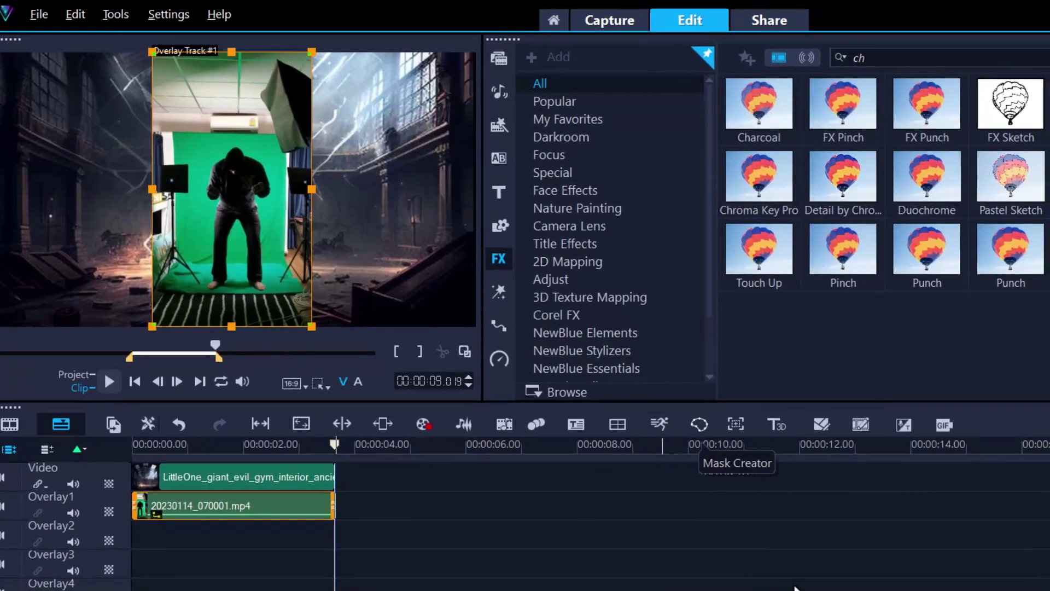
Draw a closed mask outline around the hooded man in the overlay clip with Mask Creator
left_click(725, 436)
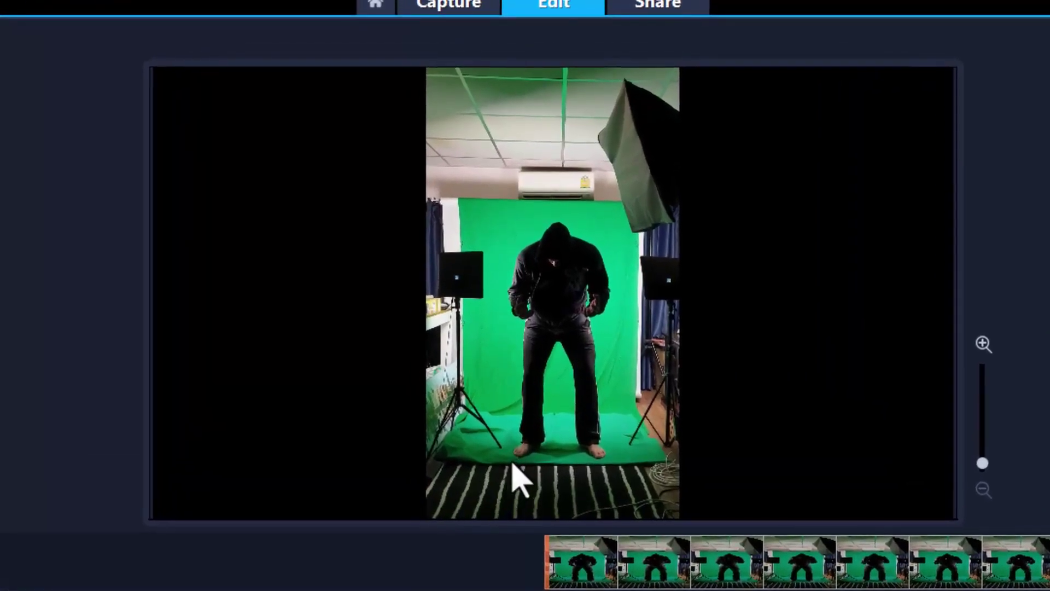
left_click(504, 456)
left_click(501, 411)
left_click(506, 367)
left_click(494, 308)
left_click(500, 266)
left_click(508, 231)
left_click(527, 210)
left_click(556, 210)
left_click(575, 213)
left_click(594, 221)
left_click(606, 239)
left_click(613, 264)
left_click(621, 311)
left_click(616, 341)
left_click(619, 401)
left_click(617, 447)
left_click(617, 458)
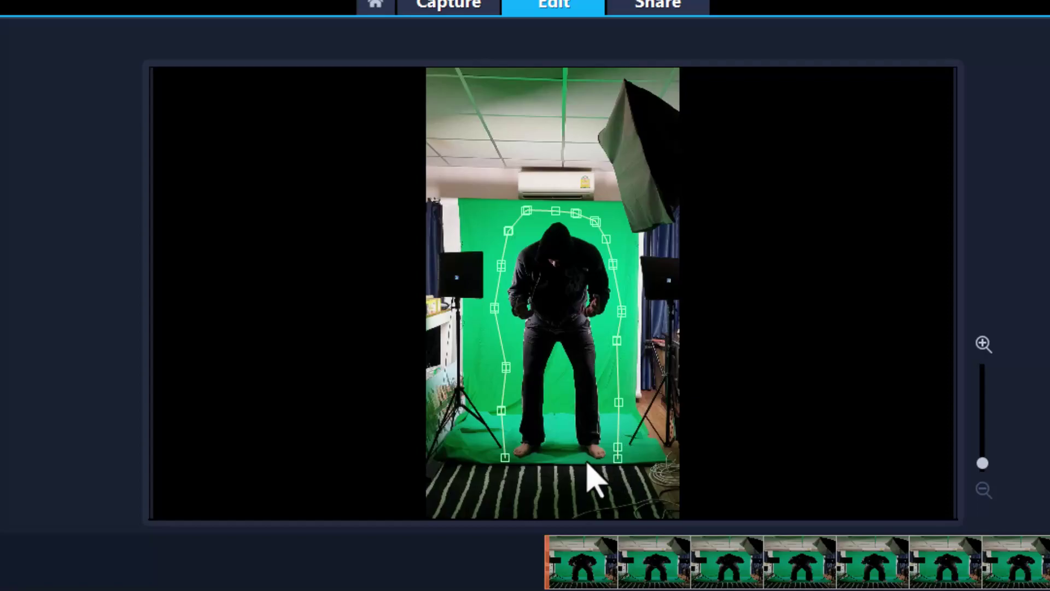
left_click(505, 459)
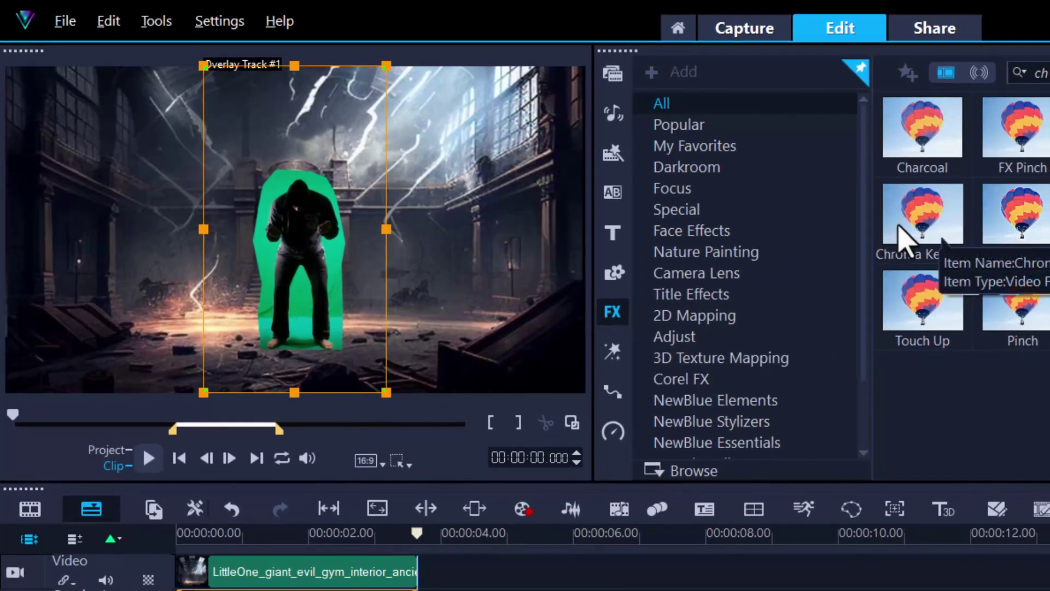
Apply the Chroma Key Pro filter to the 20230114_070001.mp4 clip on Overlay1
left_click(913, 244)
left_click_drag(900, 227, 355, 590)
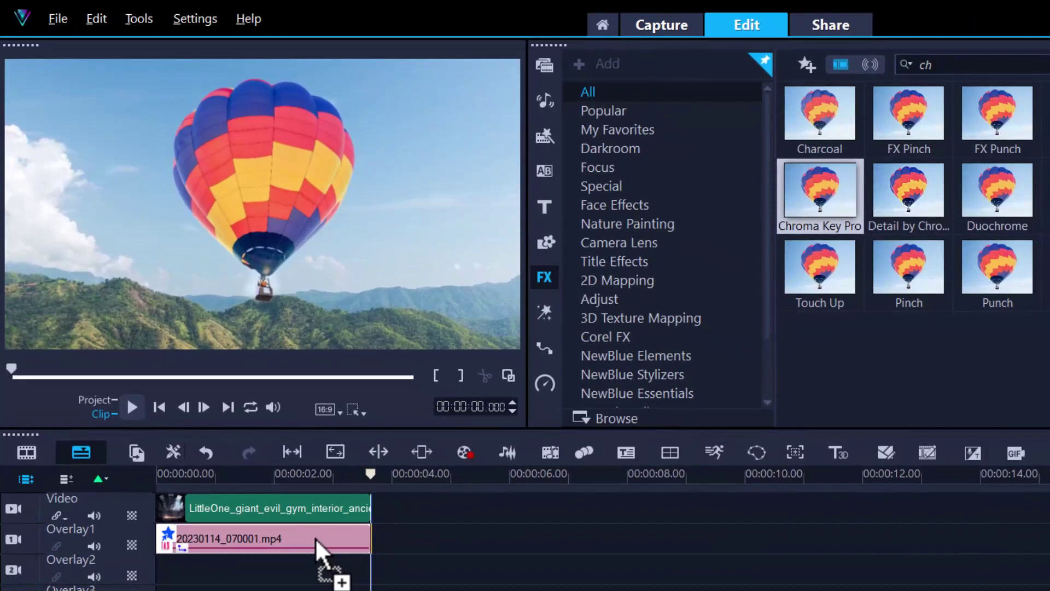
left_click_drag(315, 537, 315, 537)
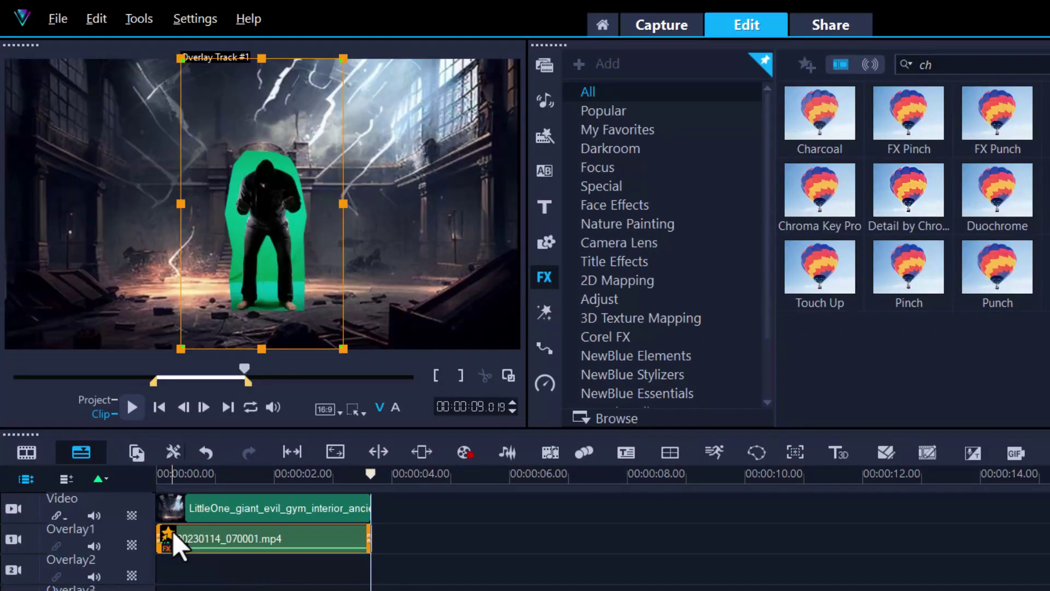
Open the Chroma Key Pro settings of the overlay clip and apply the Green Key preset
right_click(172, 530)
mouse_move(228, 546)
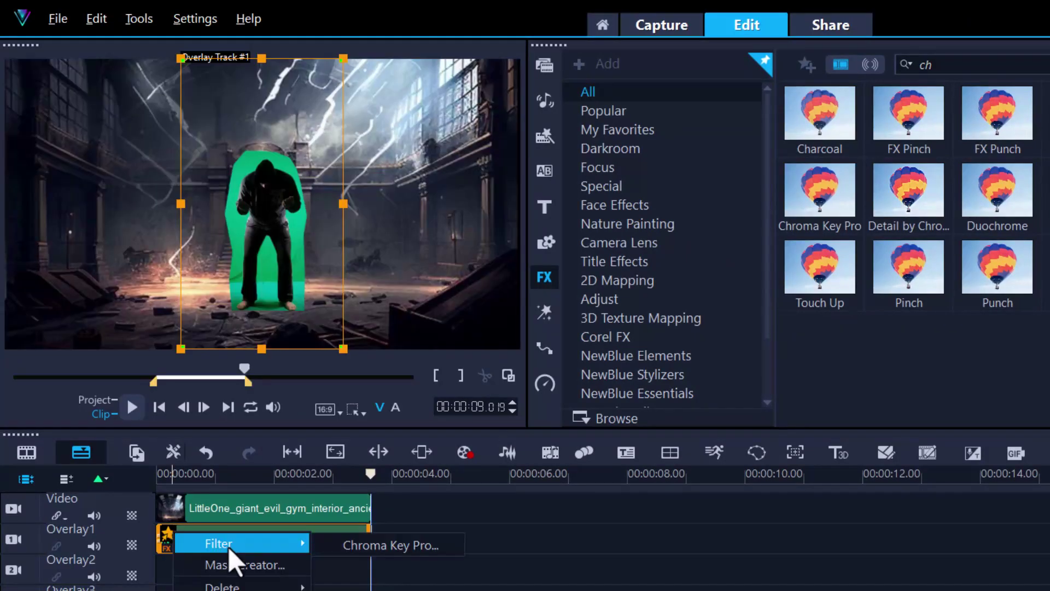
left_click(370, 547)
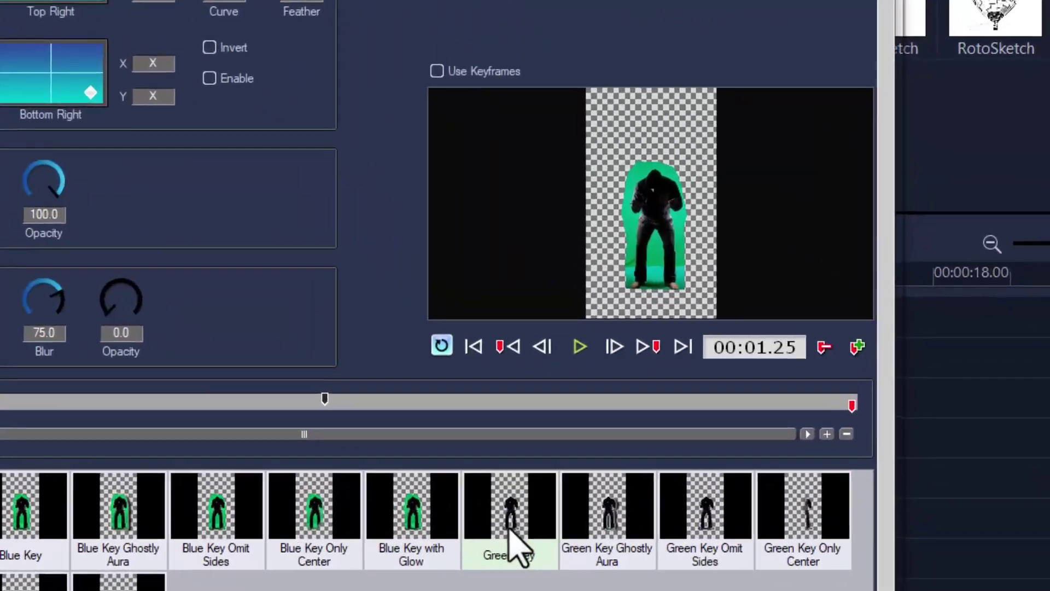
left_click(510, 531)
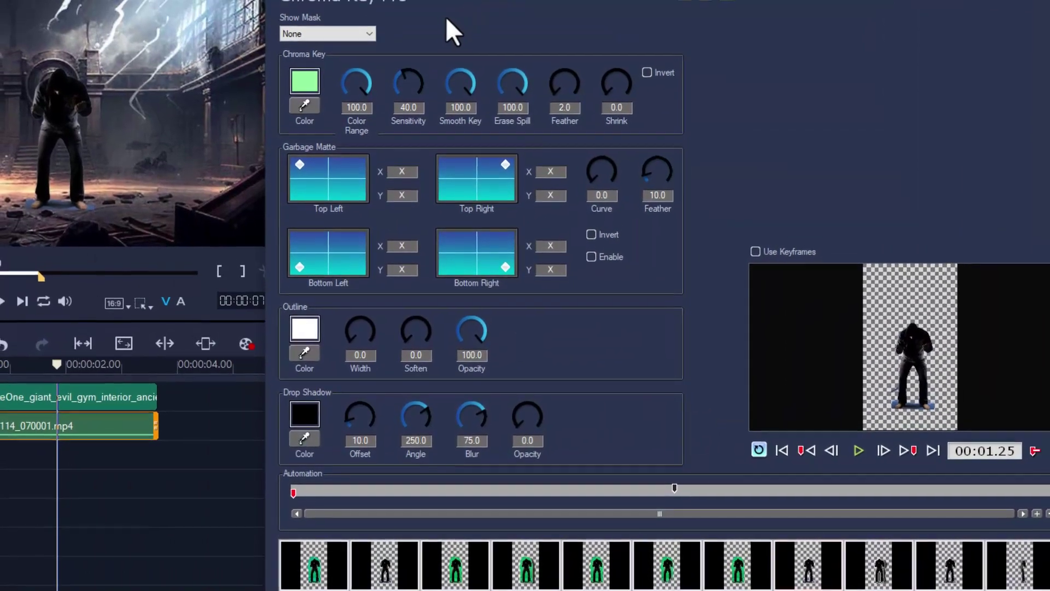
Raise the key's Sensitivity to 46 while showing the Chroma Key mask, and return Show Mask to None
left_click(339, 32)
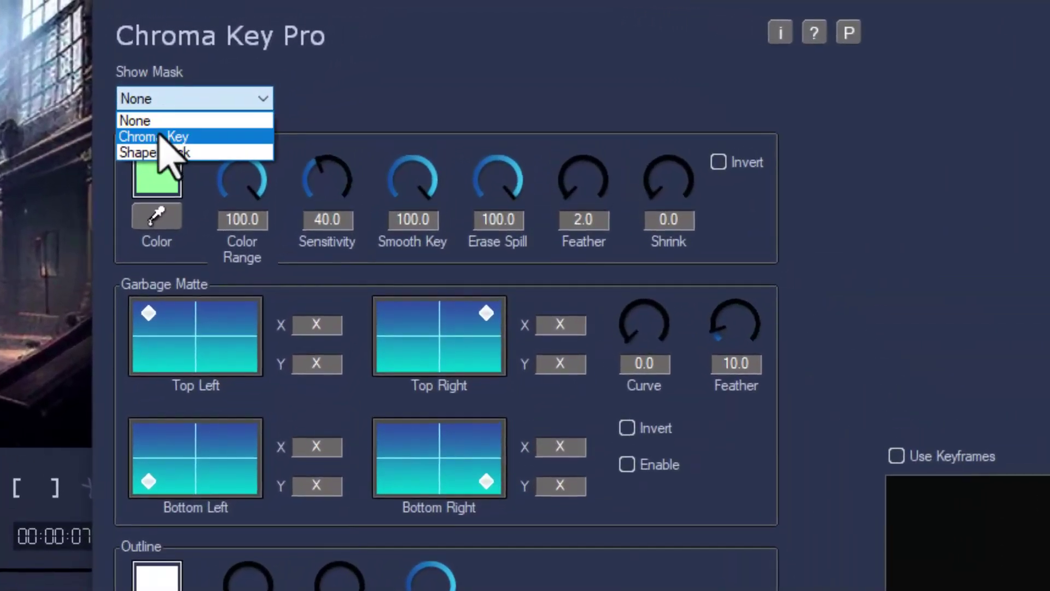
left_click(160, 137)
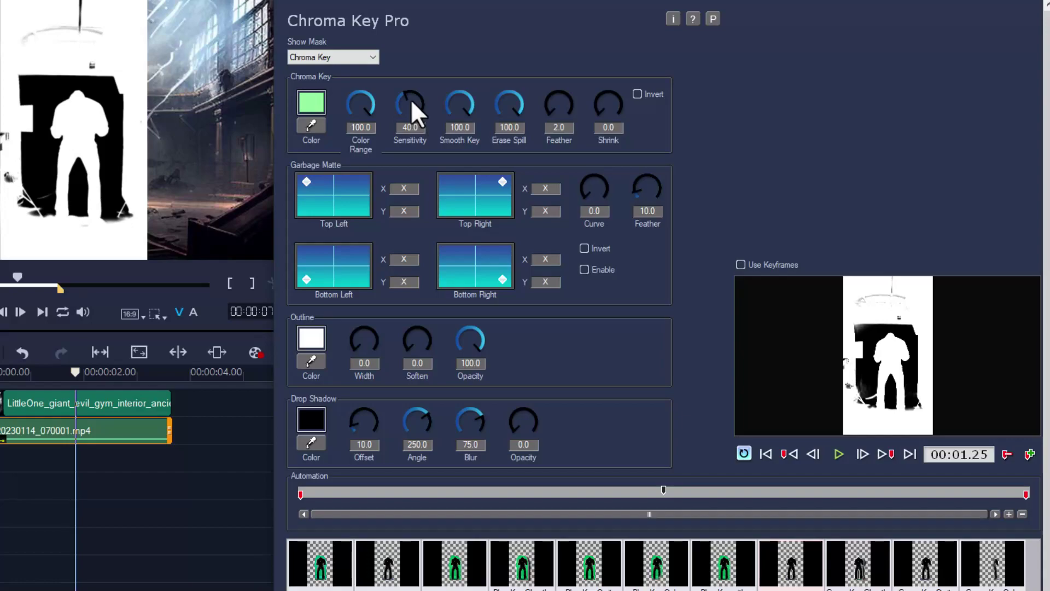
left_click_drag(411, 105, 409, 113)
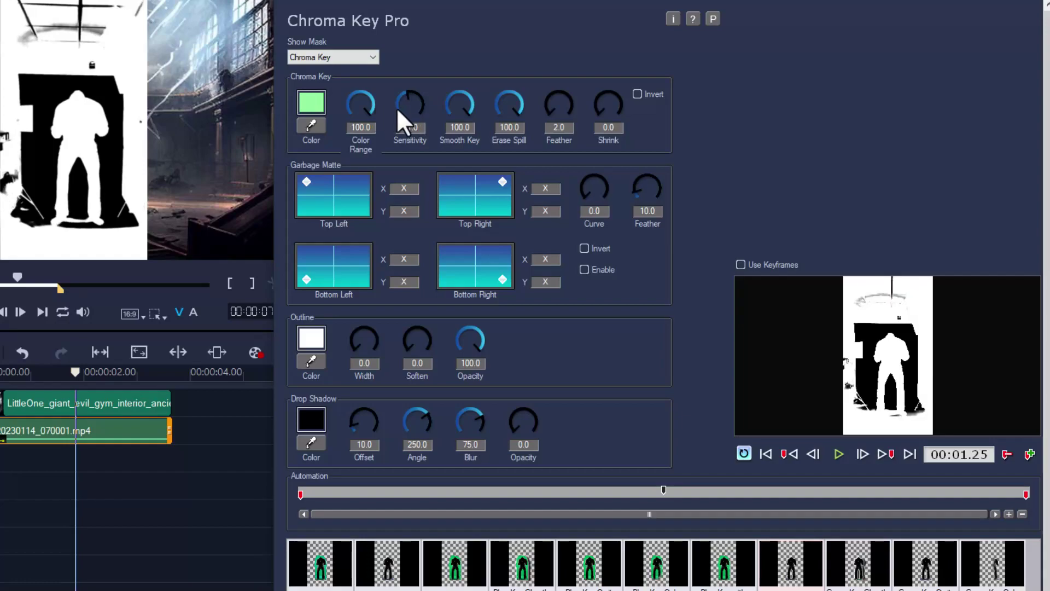
left_click(335, 57)
left_click(326, 70)
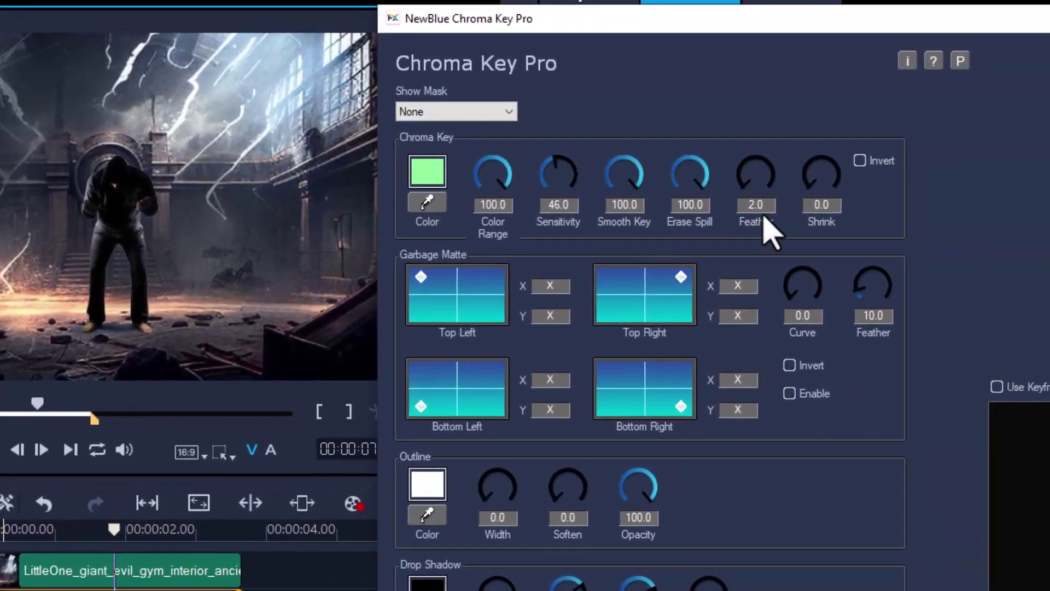
Set the chroma key's Feather to 4
left_click_drag(769, 208, 750, 206)
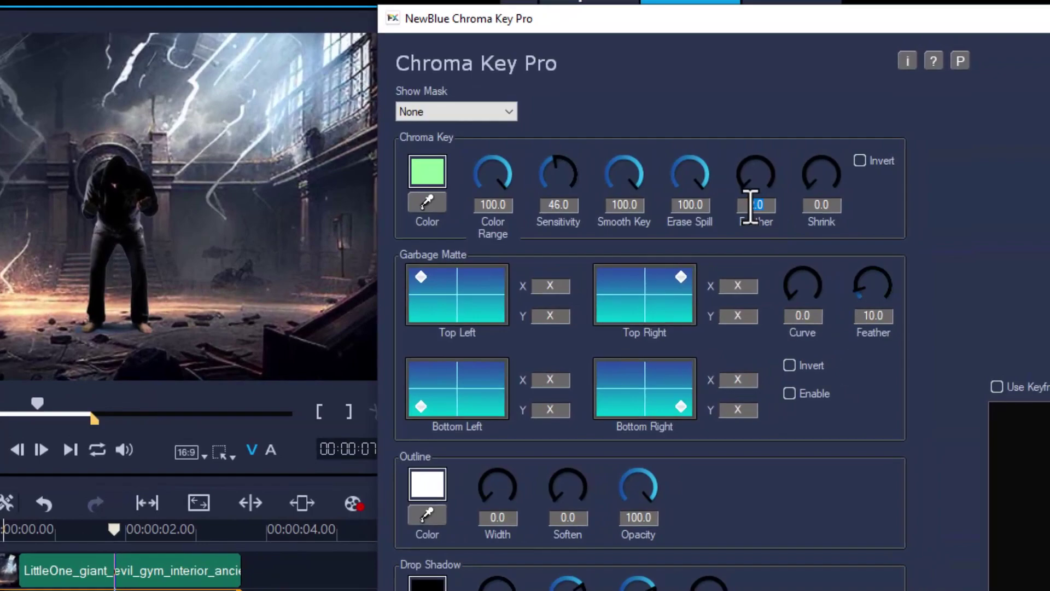
type("4")
key("Return")
scroll(751, 171, "down", 1)
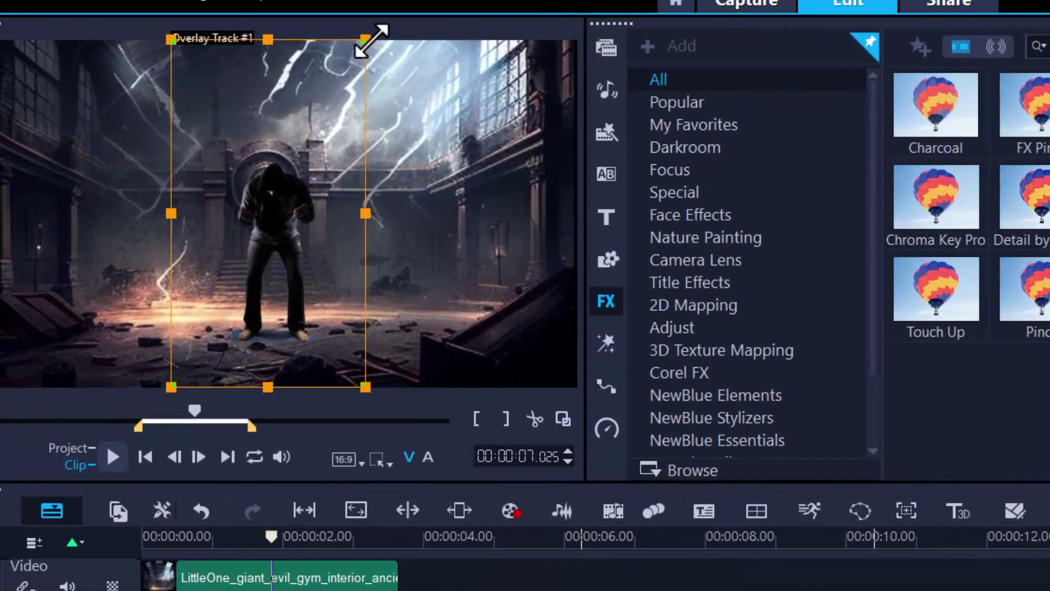
Scale down the keyed hooded man overlay and reposition it on the gym floor
left_click_drag(277, 38, 266, 55)
left_click_drag(354, 56, 306, 144)
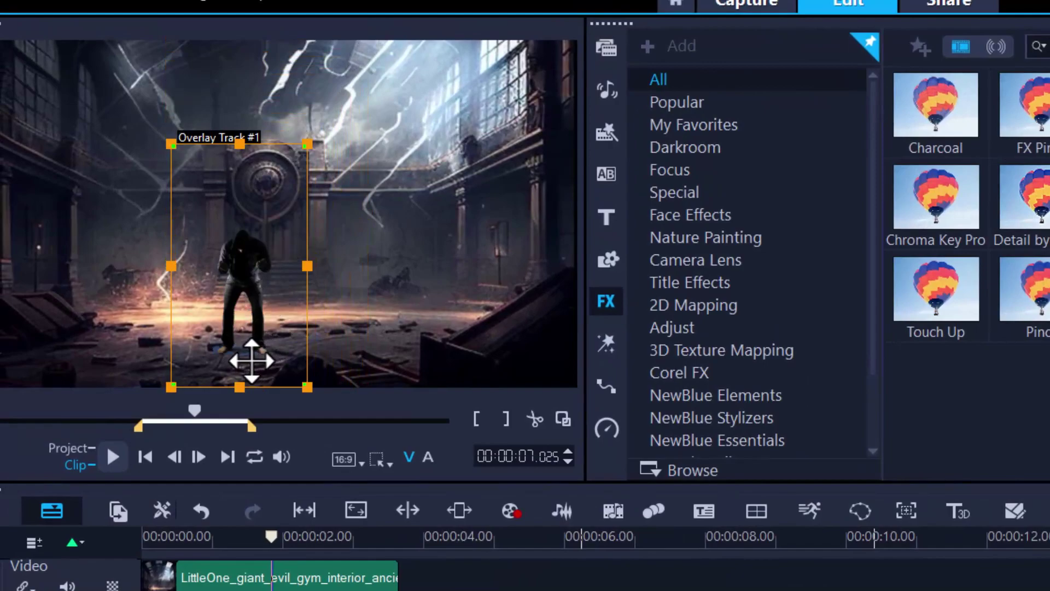
left_click_drag(249, 293, 269, 313)
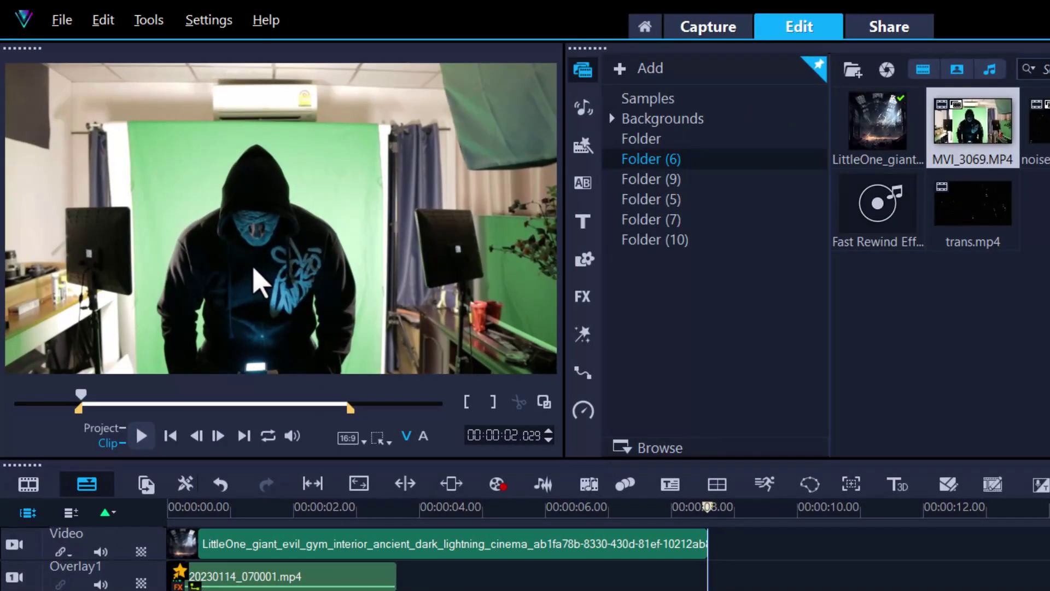
Place MVI_3069.MP4 right after 20230114_070001.mp4 on Overlay1 and extend the gym background image to the clip's end
left_click_drag(81, 394, 123, 420)
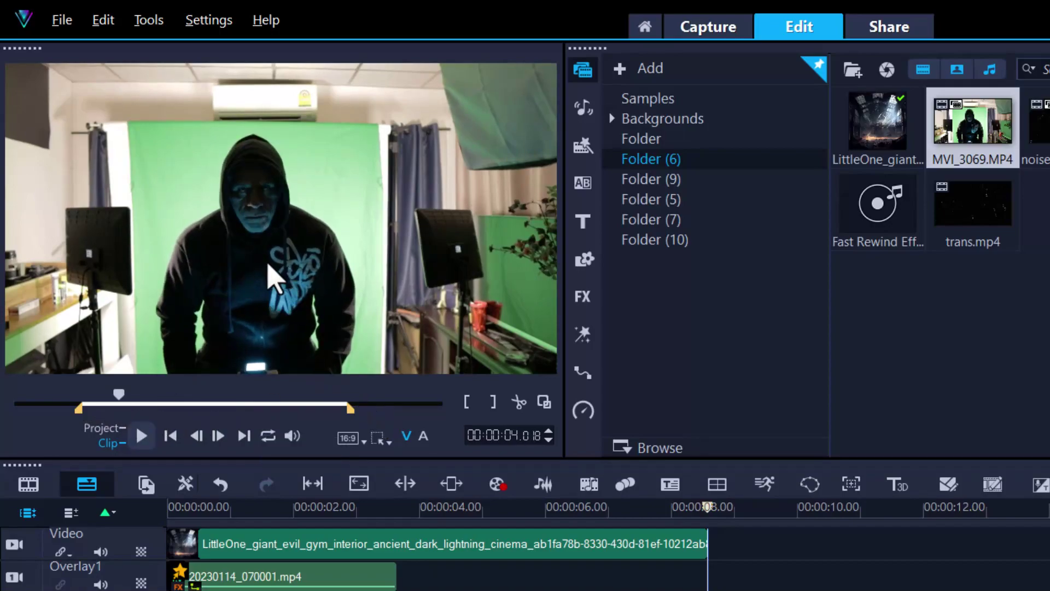
left_click_drag(973, 123, 538, 590)
left_click_drag(349, 386, 262, 377)
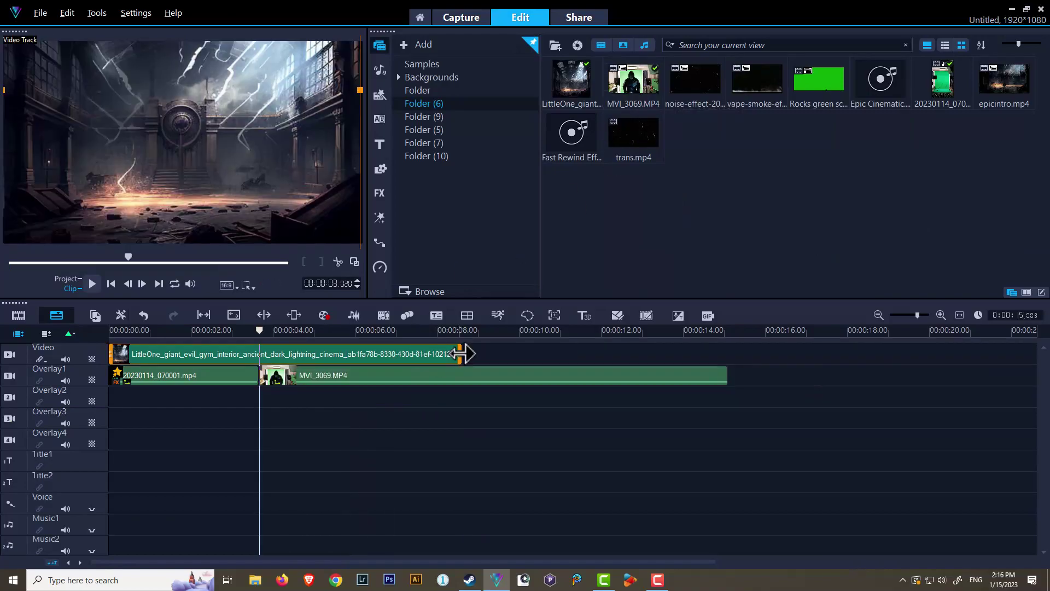
left_click_drag(462, 353, 727, 361)
Mask MVI_3069.MP4 in Mask Creator with a freehand lasso outline around the hooded man at minimum transparency, and play back the result
left_click(378, 377)
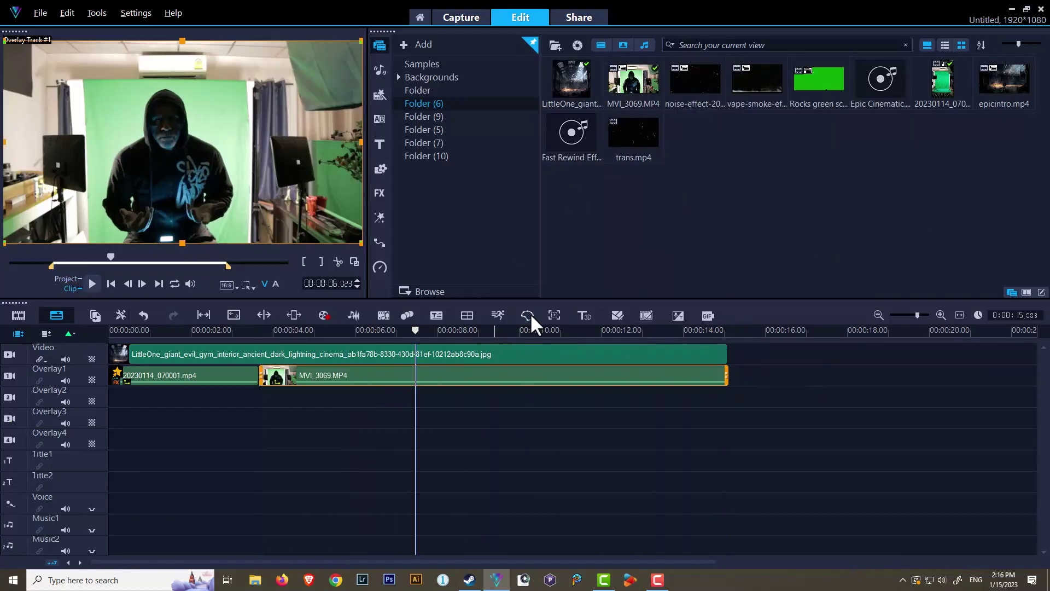
left_click(529, 316)
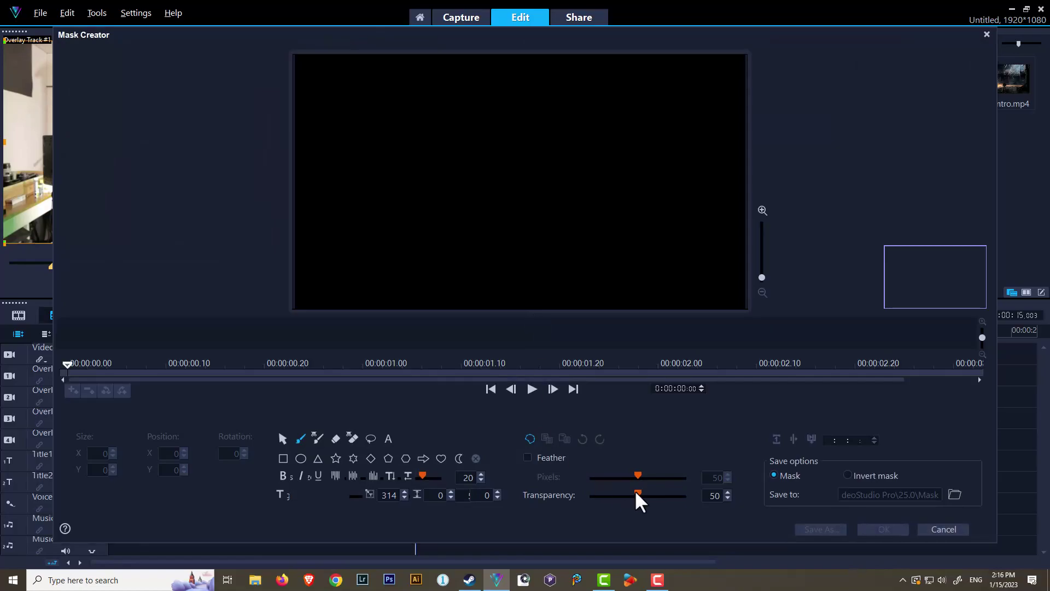
left_click(590, 495)
left_click(371, 438)
mouse_move(414, 300)
left_mouse_down()
mouse_move(427, 151)
mouse_move(544, 120)
mouse_move(590, 234)
left_mouse_up()
left_click(415, 299)
left_click(883, 529)
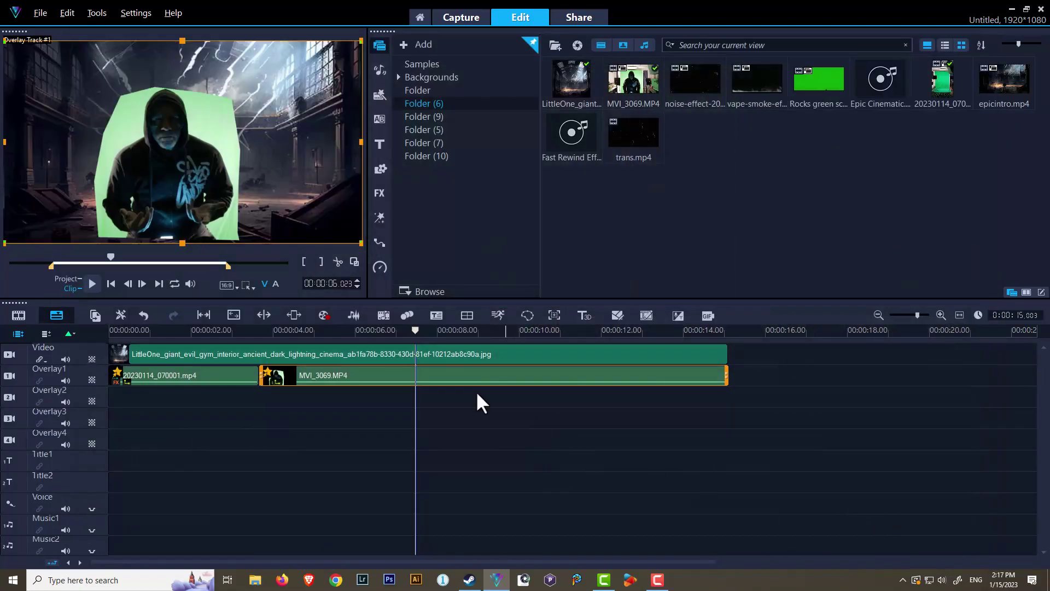
key("space")
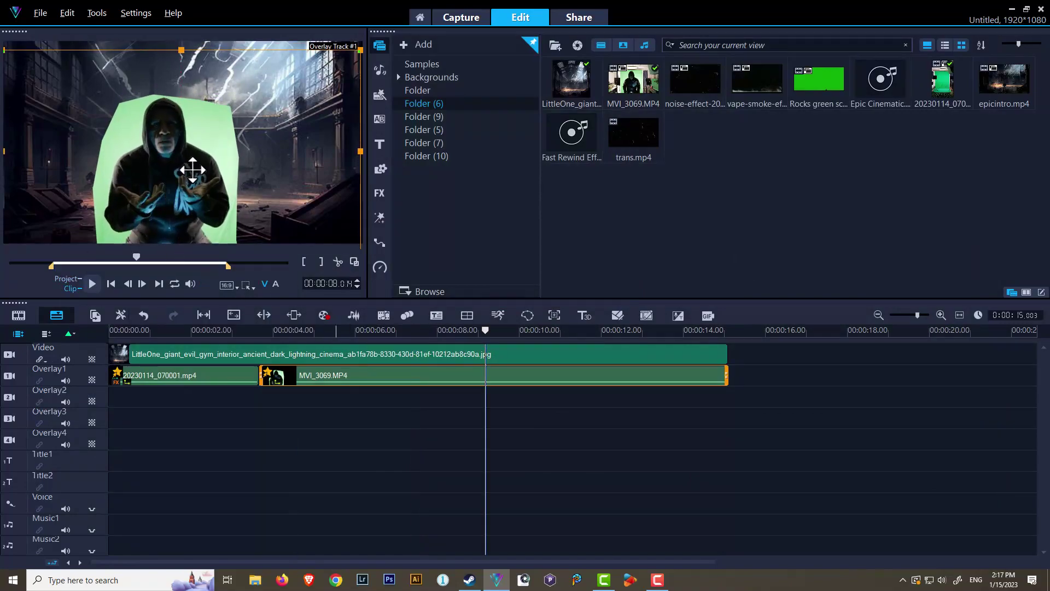
Search the effects for "ch", apply Chroma Key Pro to MVI_3069.MP4 and open the effect's settings
left_click(379, 193)
left_click(643, 45)
type("ch")
left_click_drag(571, 82, 445, 371)
right_click(271, 383)
left_click(421, 379)
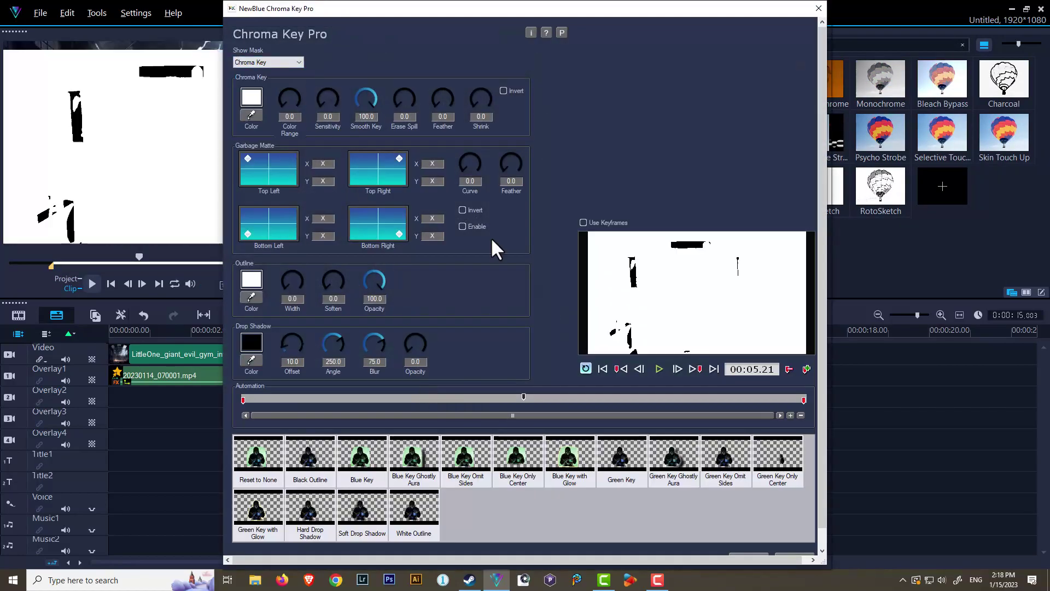
Key out the remaining green background of MVI_3069.MP4 and preview the composite along the timeline
left_click_drag(433, 23, 538, 19)
scroll(927, 388, "down", 1)
left_click(851, 547)
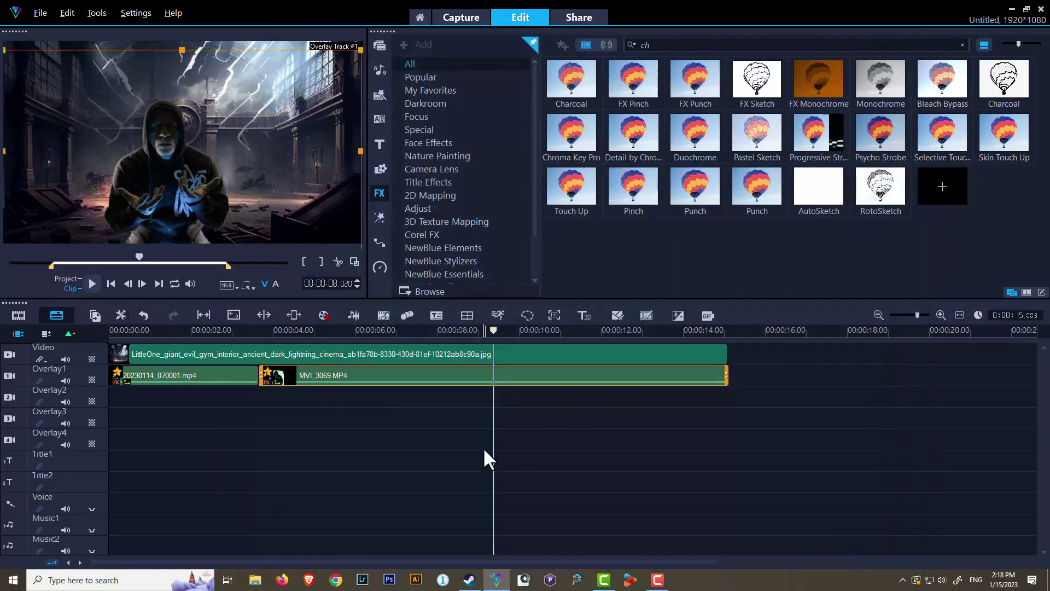
left_click_drag(349, 340, 393, 344)
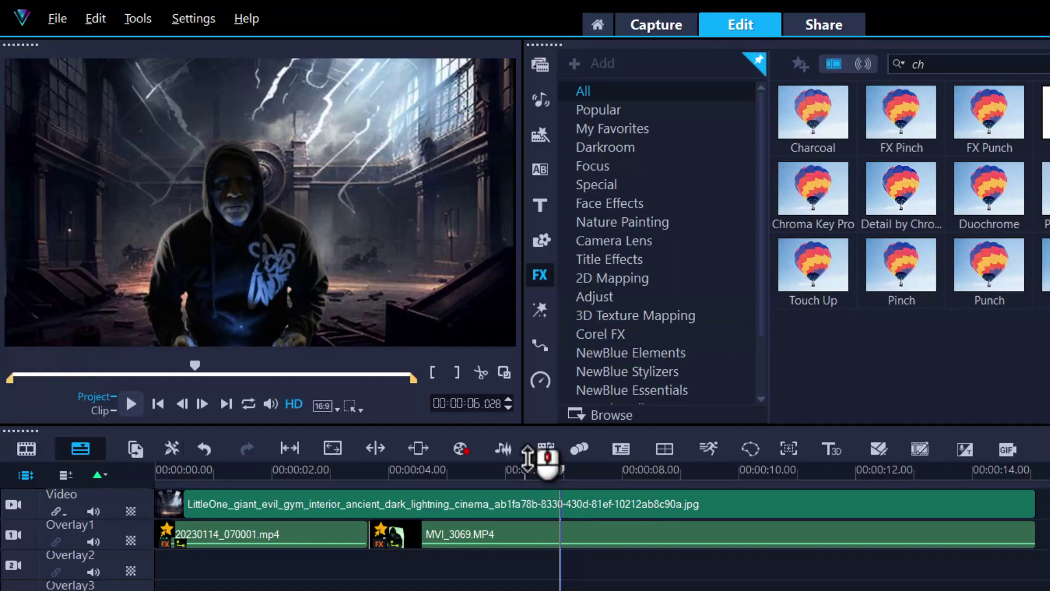
left_click_drag(559, 469, 733, 494)
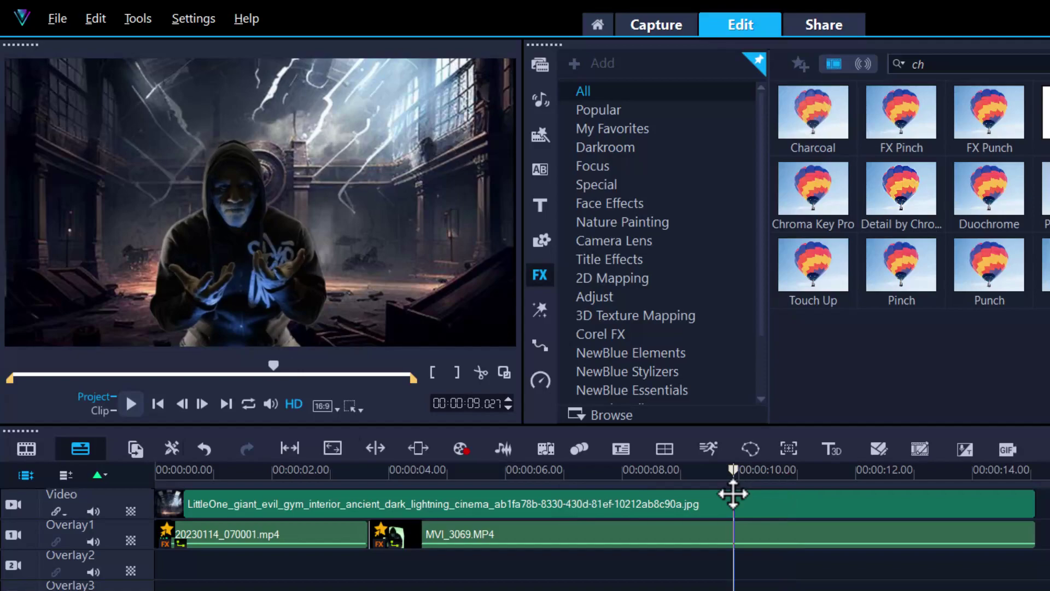
left_click_drag(733, 475, 697, 475)
key("space")
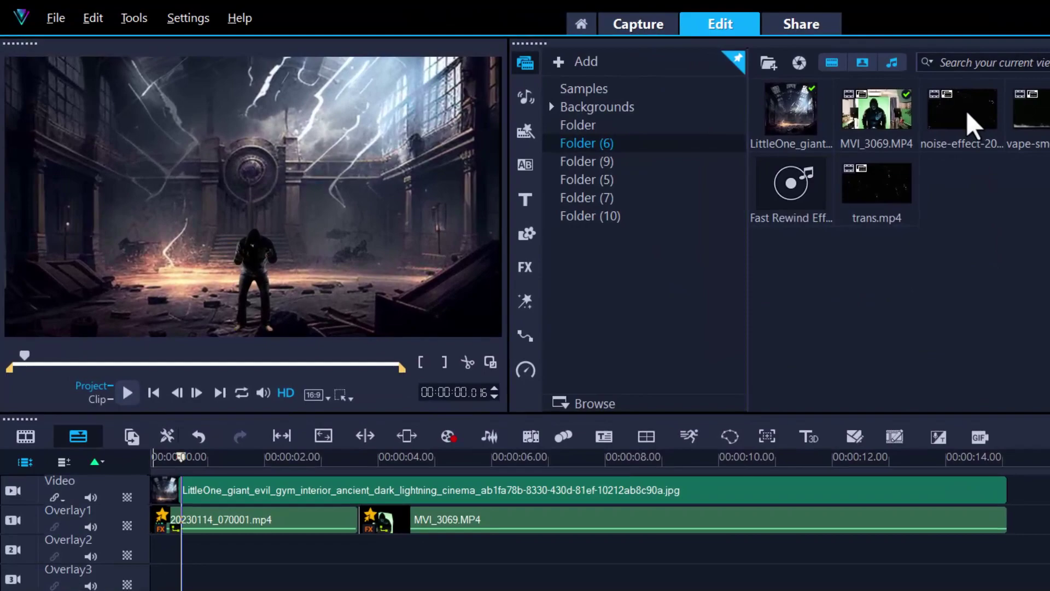
Place two copies of the noise-effect clip back to back on Overlay2, beginning at the project start
left_click_drag(967, 110, 647, 551)
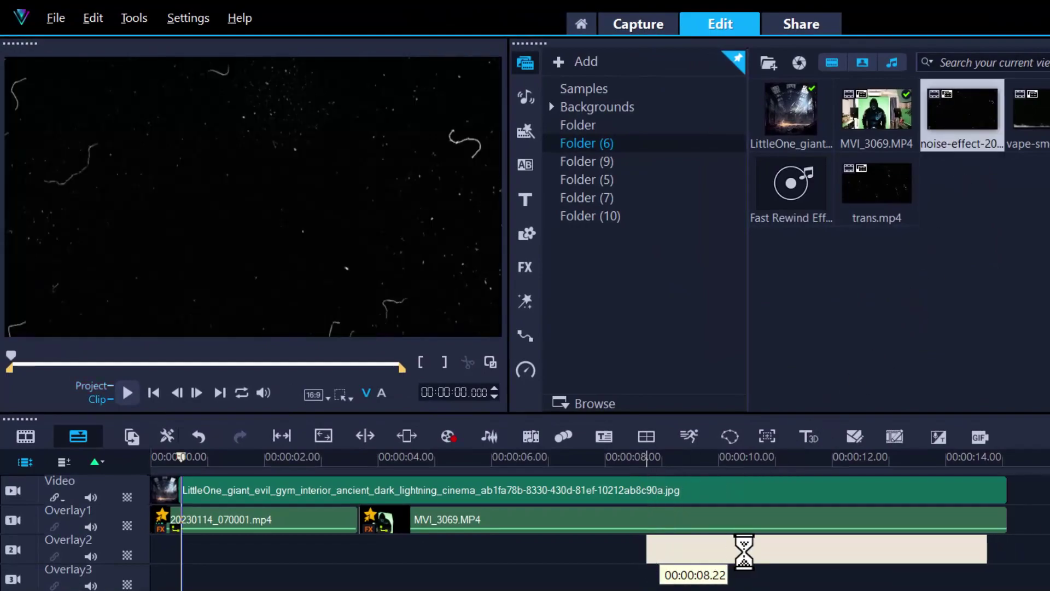
left_click_drag(745, 551, 253, 560)
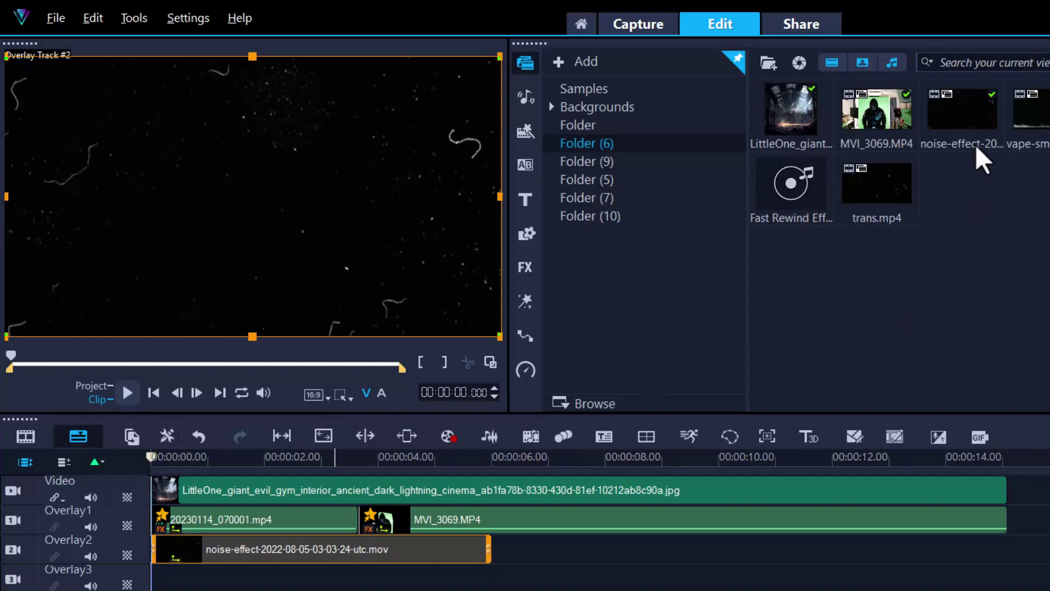
left_click_drag(963, 110, 574, 559)
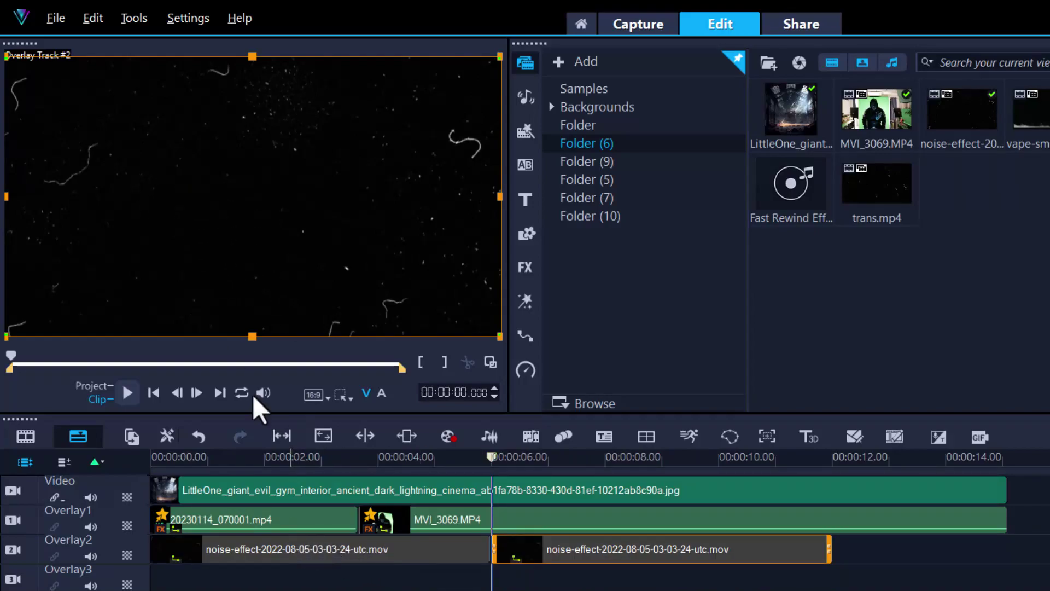
Enable Chroma Key on the first noise-effect clip on Overlay2 and play back the composite from near the beginning
left_click_drag(514, 458, 357, 479)
left_click(289, 552)
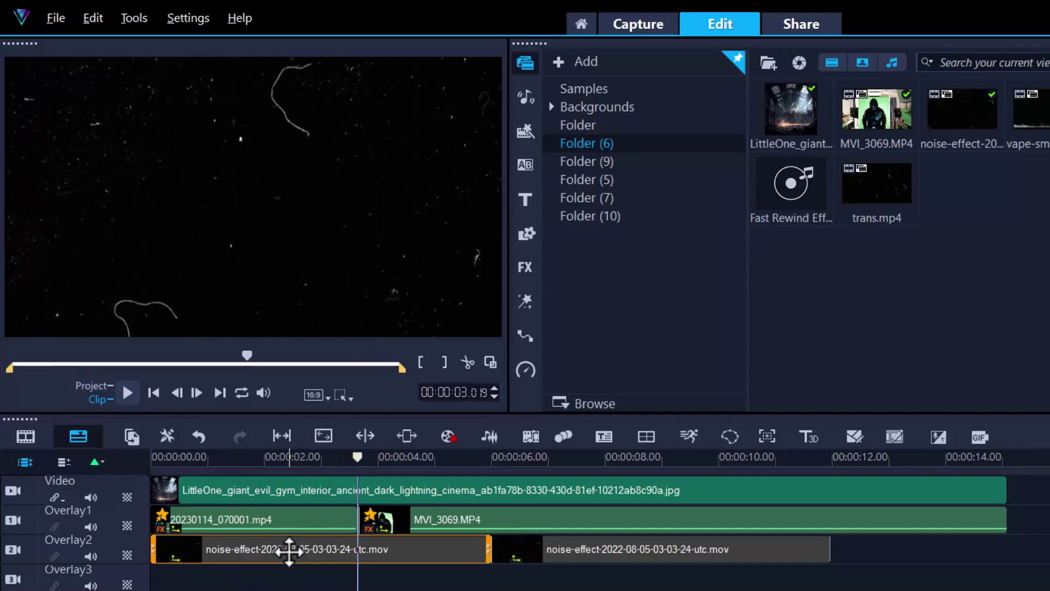
left_click(289, 550)
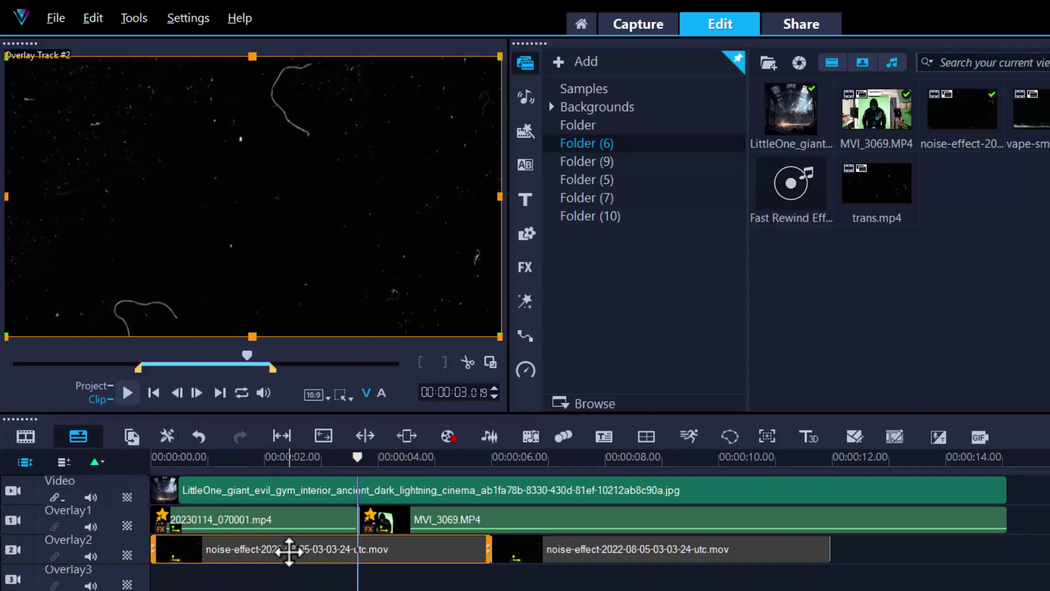
double_click(289, 549)
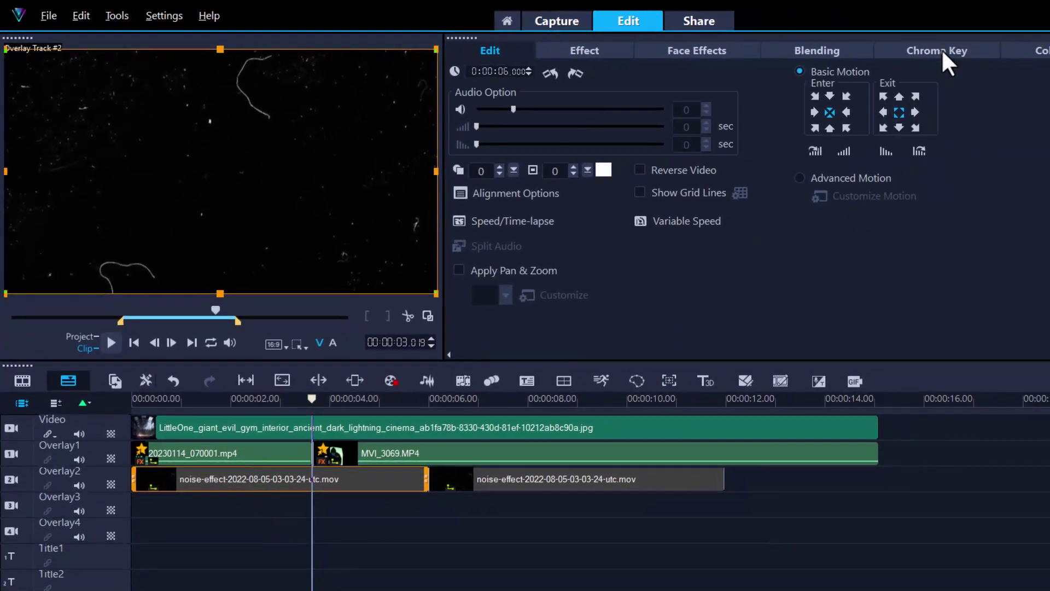
left_click(948, 51)
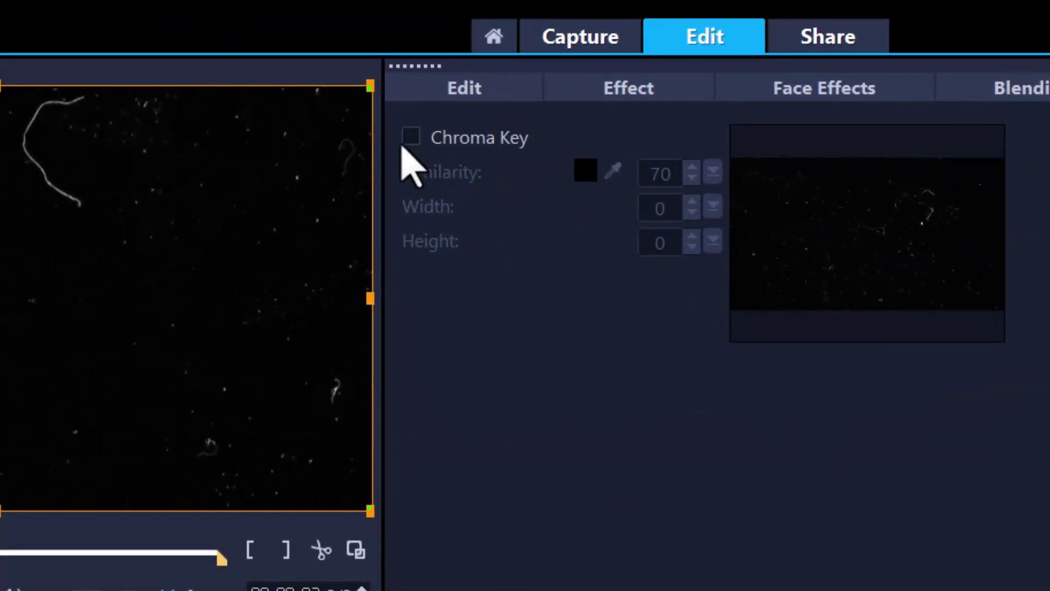
left_click(411, 138)
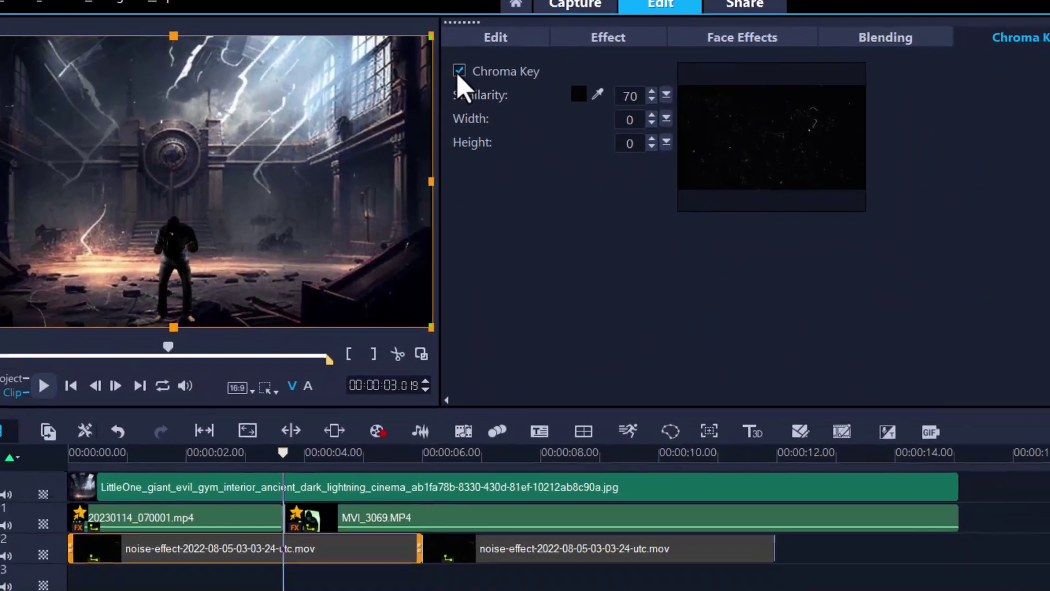
left_click(552, 501)
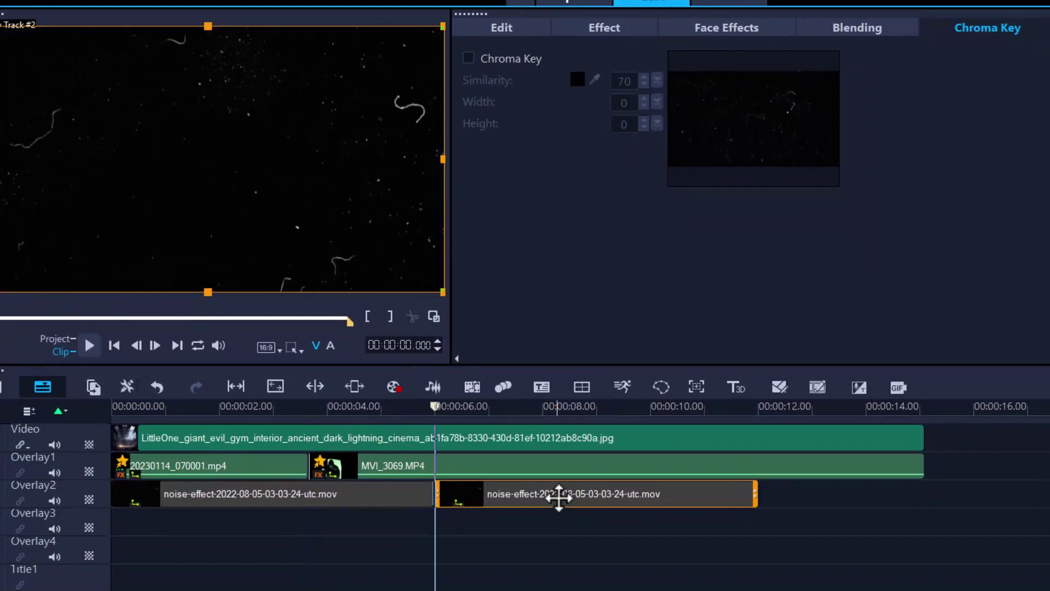
left_click(396, 410)
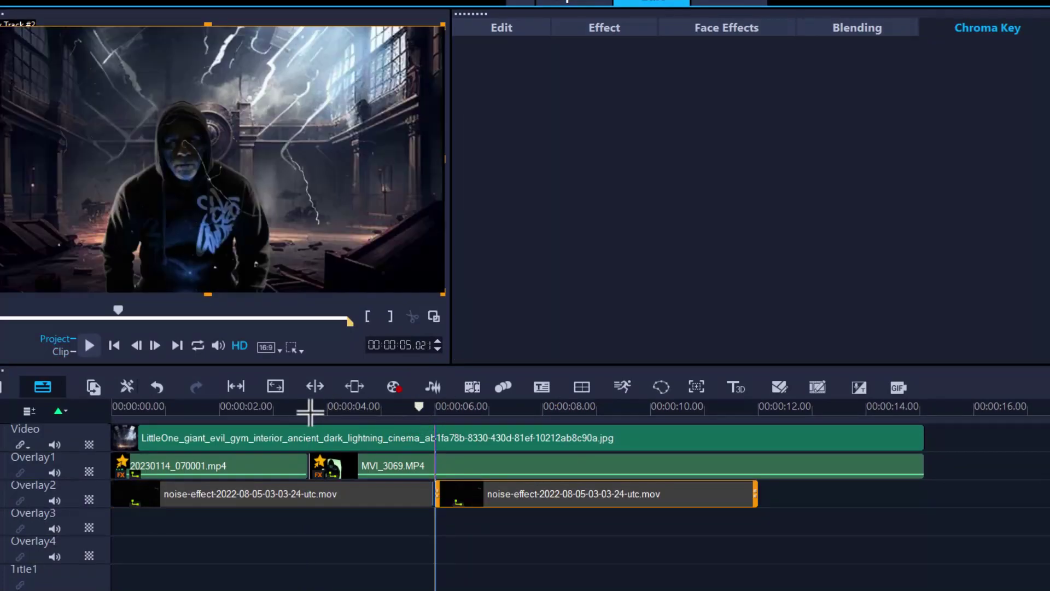
left_click(157, 408)
key("space")
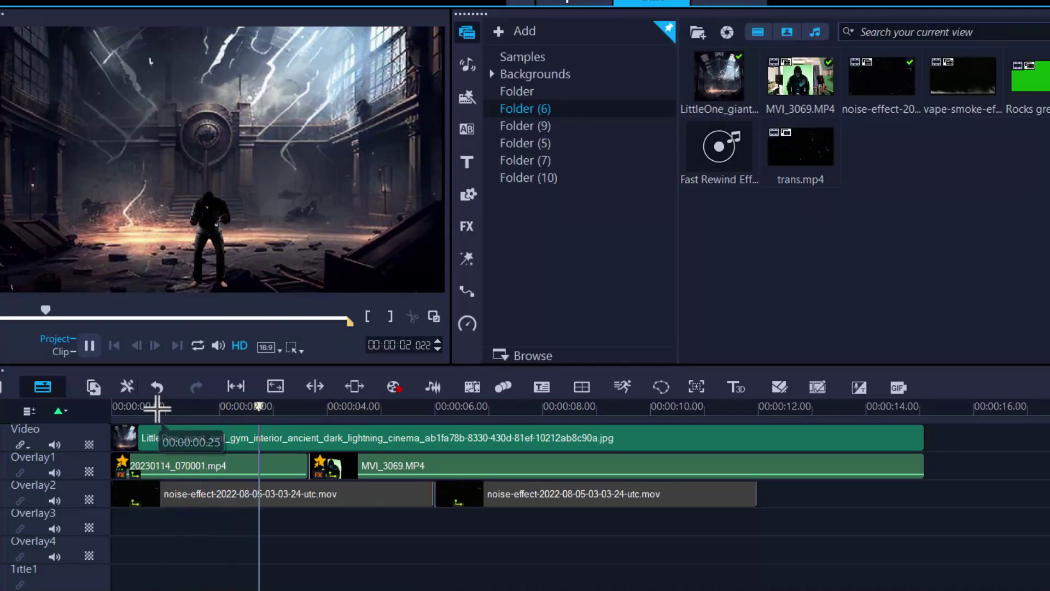
key("space")
Copy the attributes of the first noise-effect clip, paste them all onto the second one and preview that section
left_click(372, 494)
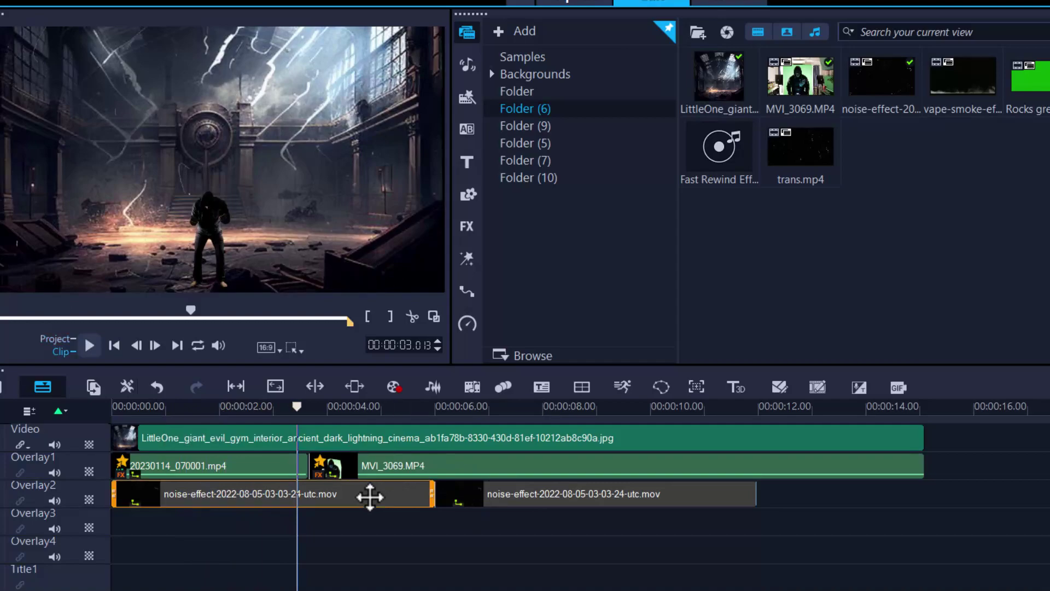
right_click(369, 494)
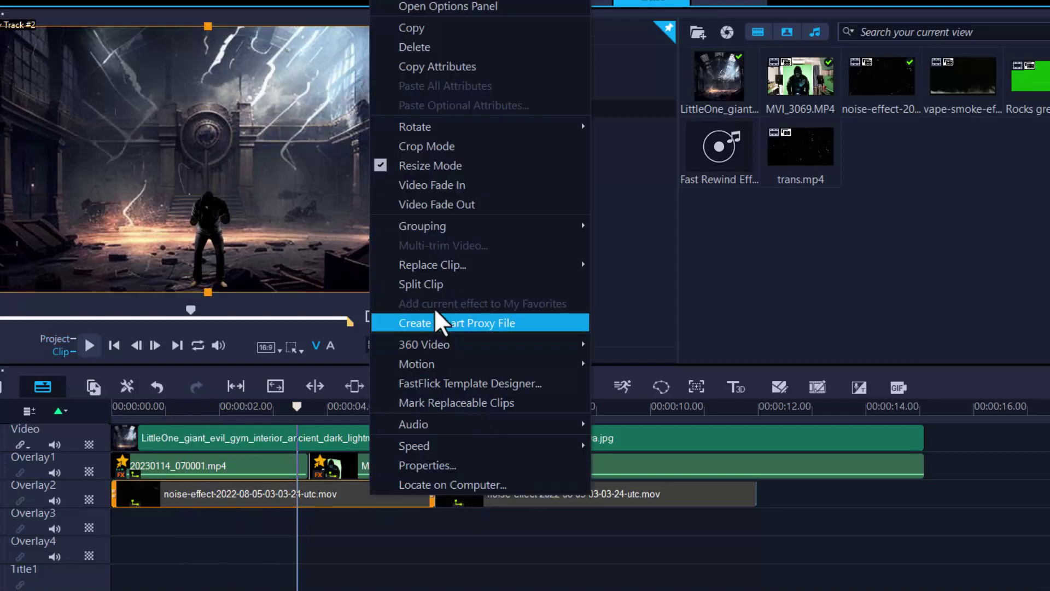
left_click(438, 67)
left_click(616, 488)
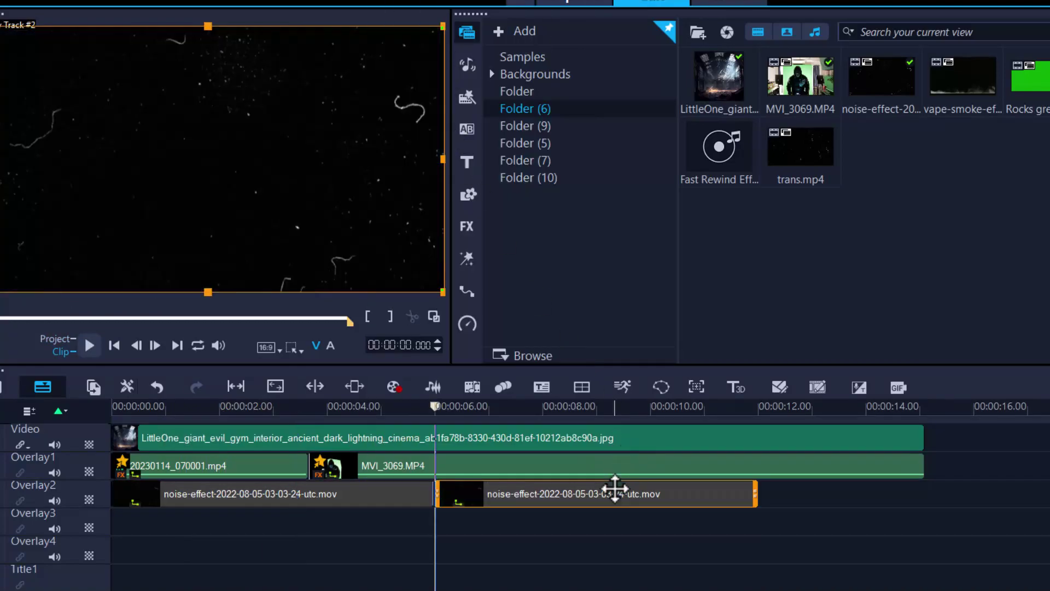
right_click(627, 457)
left_click(678, 78)
left_click_drag(466, 411, 663, 452)
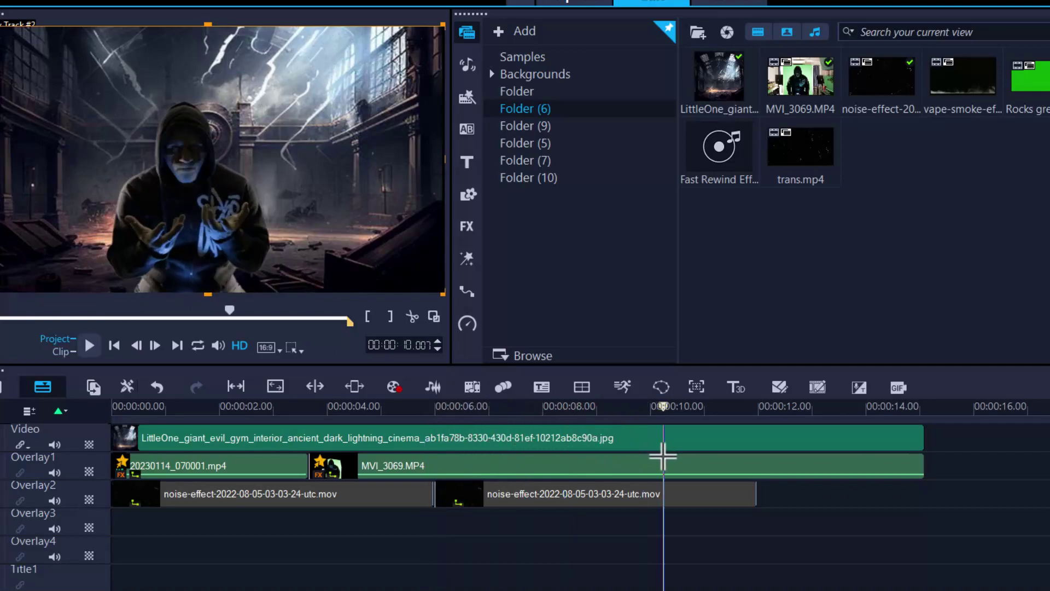
Duplicate the keyed second noise-effect clip directly after it on Overlay2 and trim the copy to the background's end
left_click(647, 498)
right_click(646, 498)
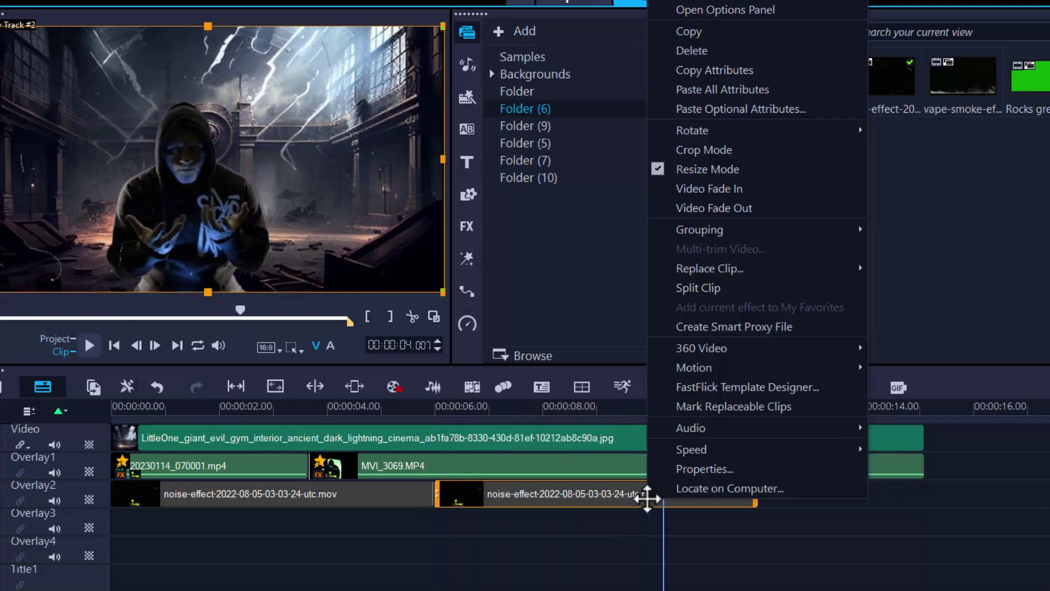
left_click(701, 32)
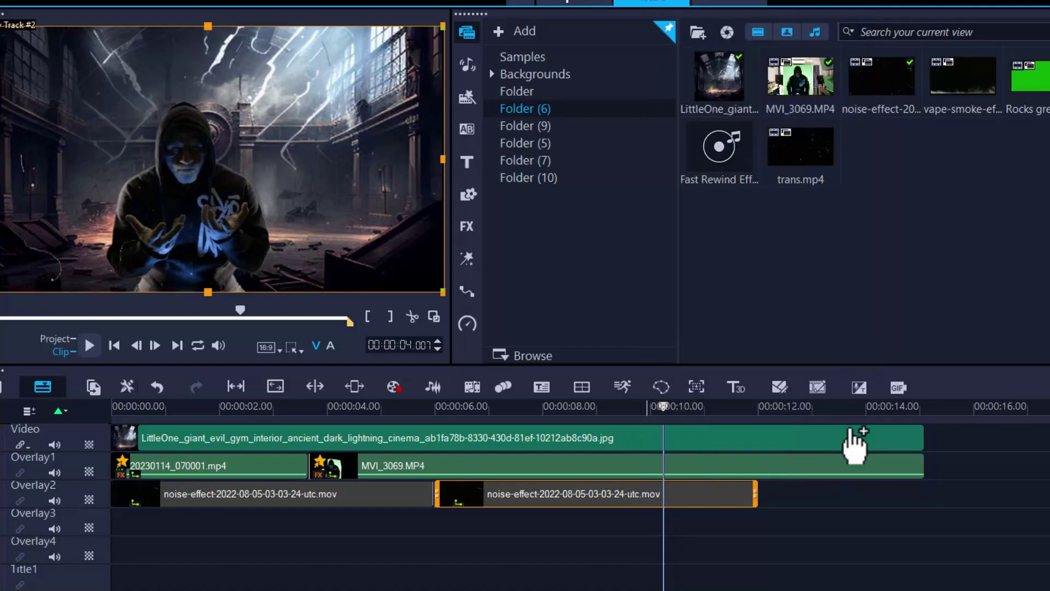
left_click(813, 500)
left_click_drag(886, 500, 837, 504)
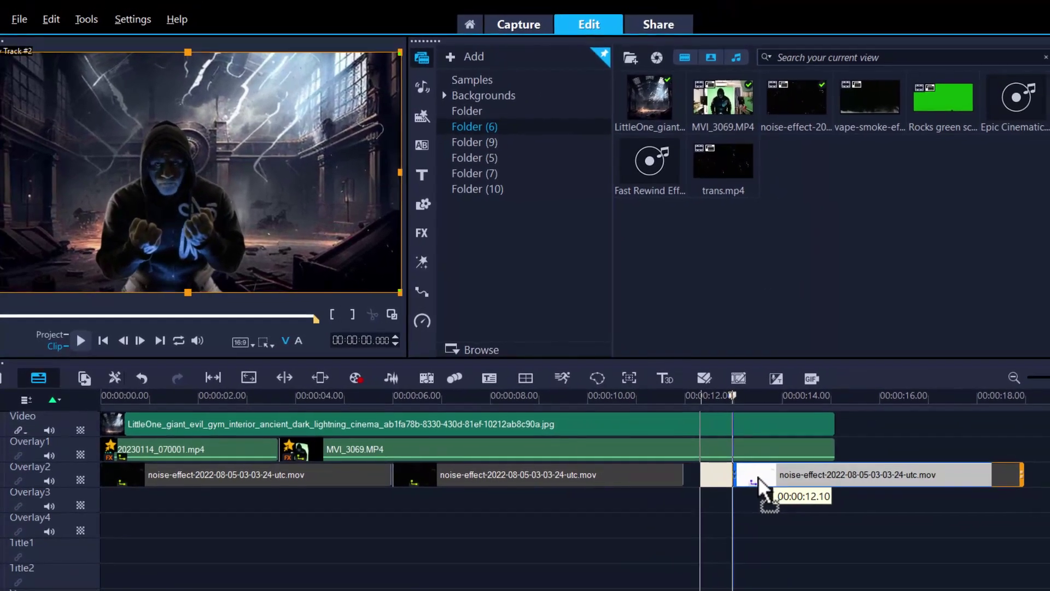
left_click_drag(972, 479, 833, 480)
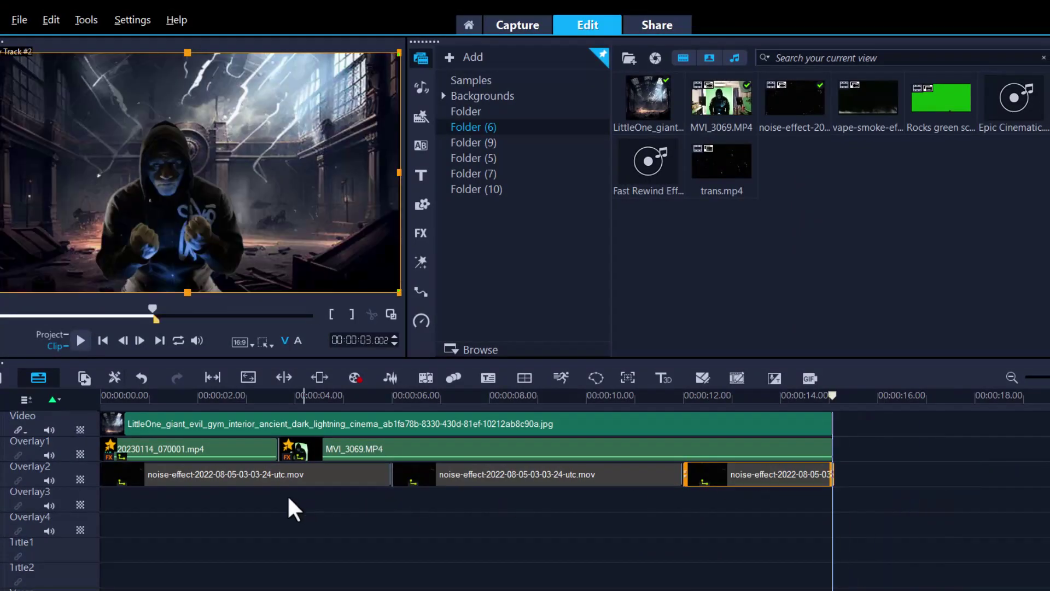
Place the vape-smoke effect clip at the beginning of Overlay3
left_click_drag(839, 403, 754, 462)
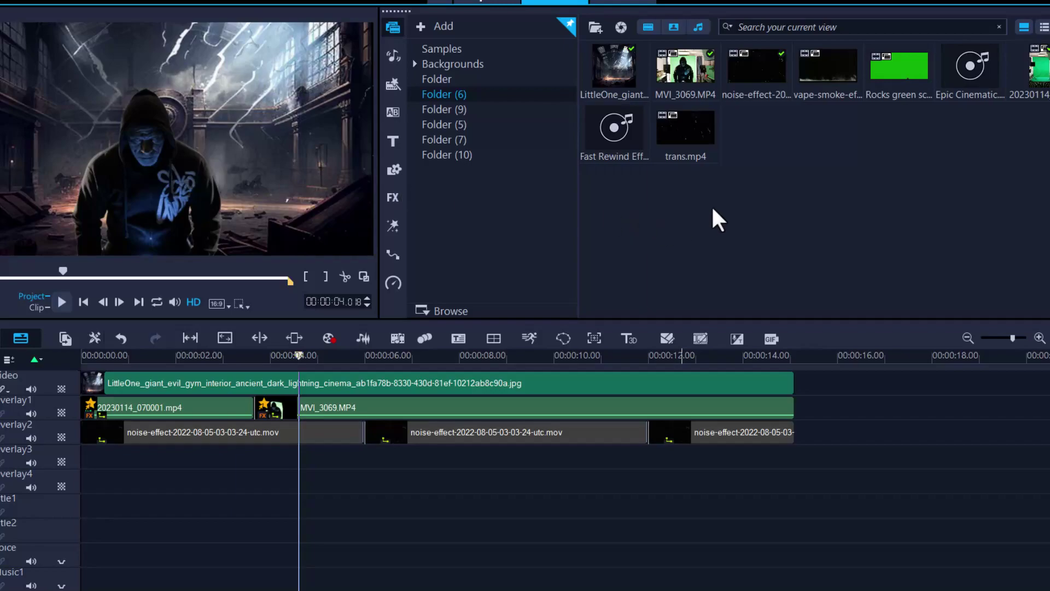
left_click(826, 87)
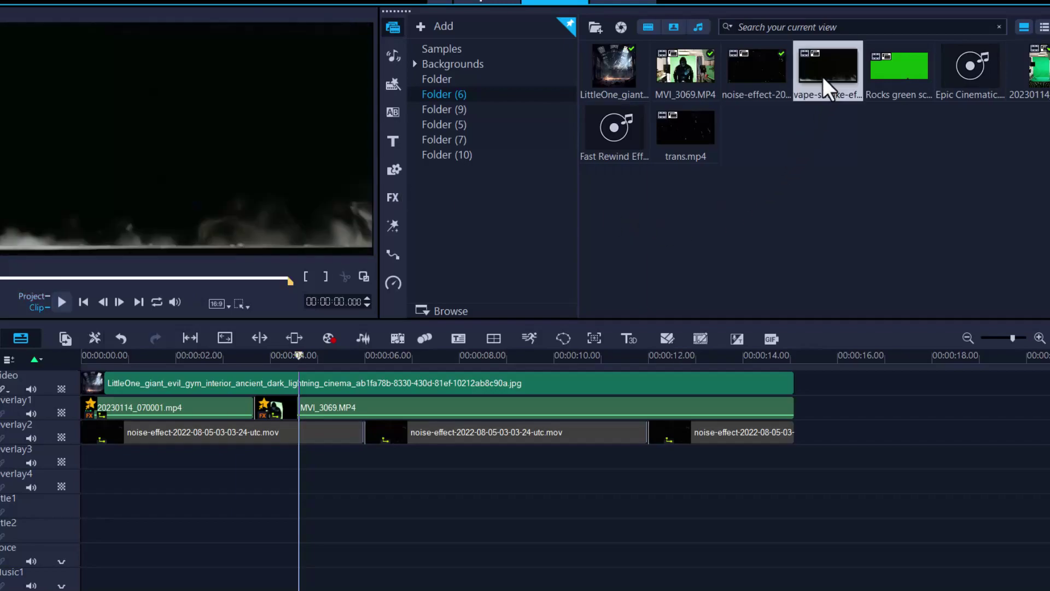
left_click_drag(828, 88, 223, 465)
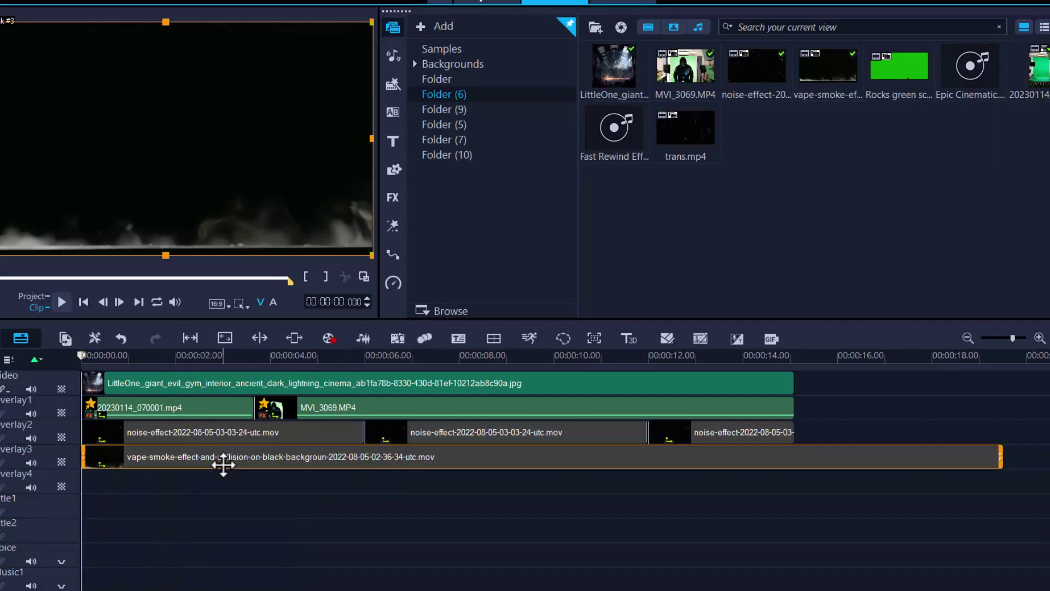
Copy the attributes of the first noise-effect clip on Overlay2 and paste them all onto the vape-smoke clip on Overlay3
left_click(227, 432)
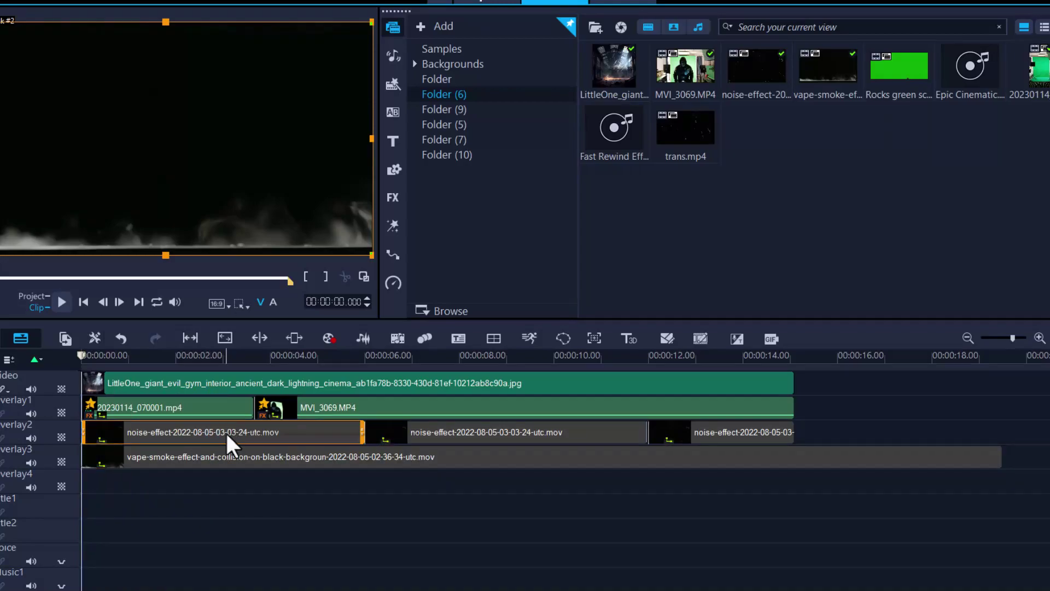
right_click(227, 435)
left_click(287, 58)
left_click(265, 459)
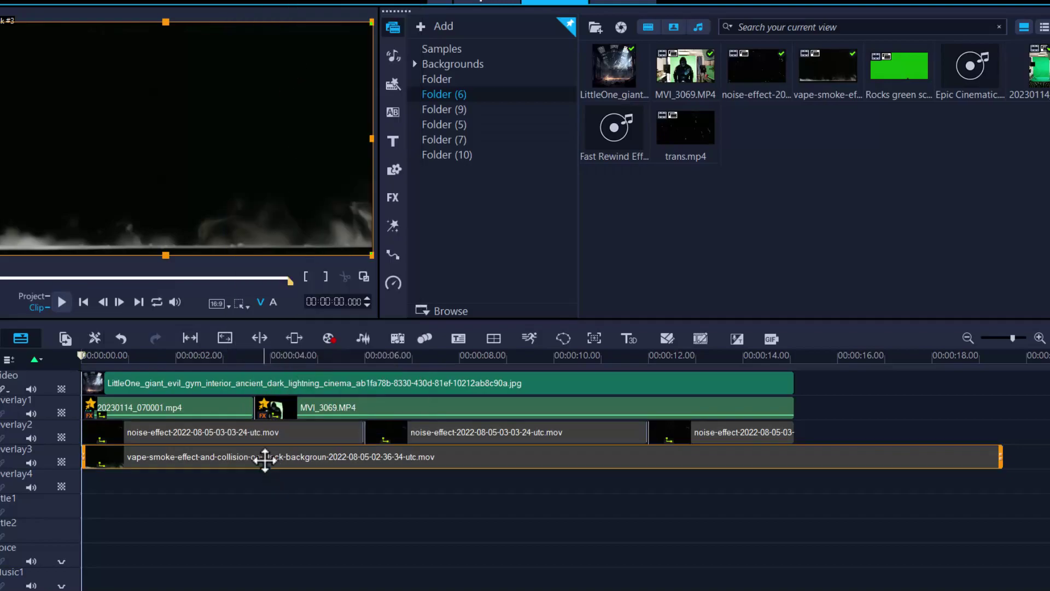
right_click(265, 459)
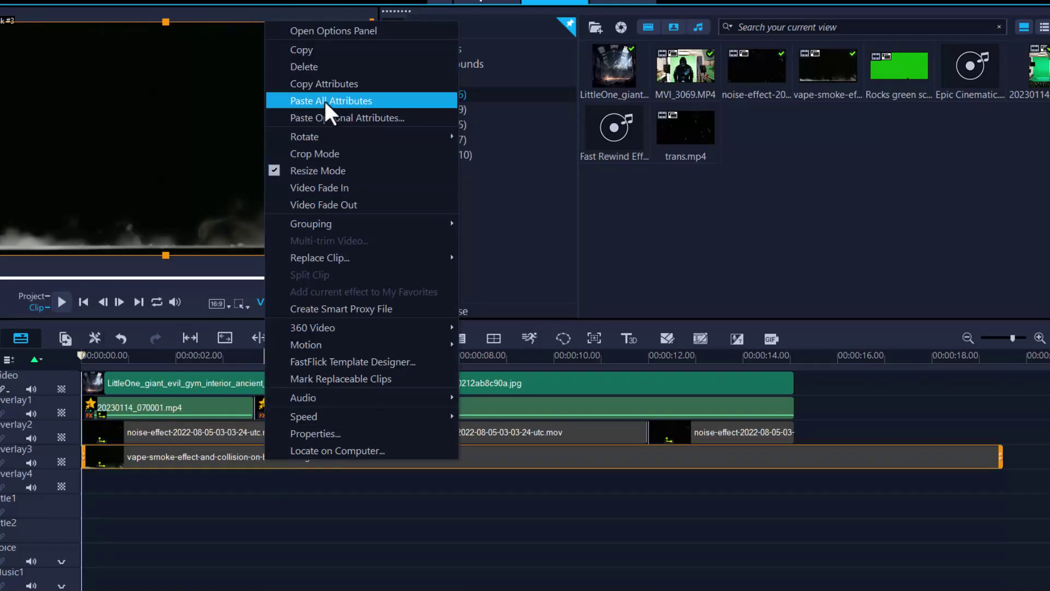
left_click(324, 100)
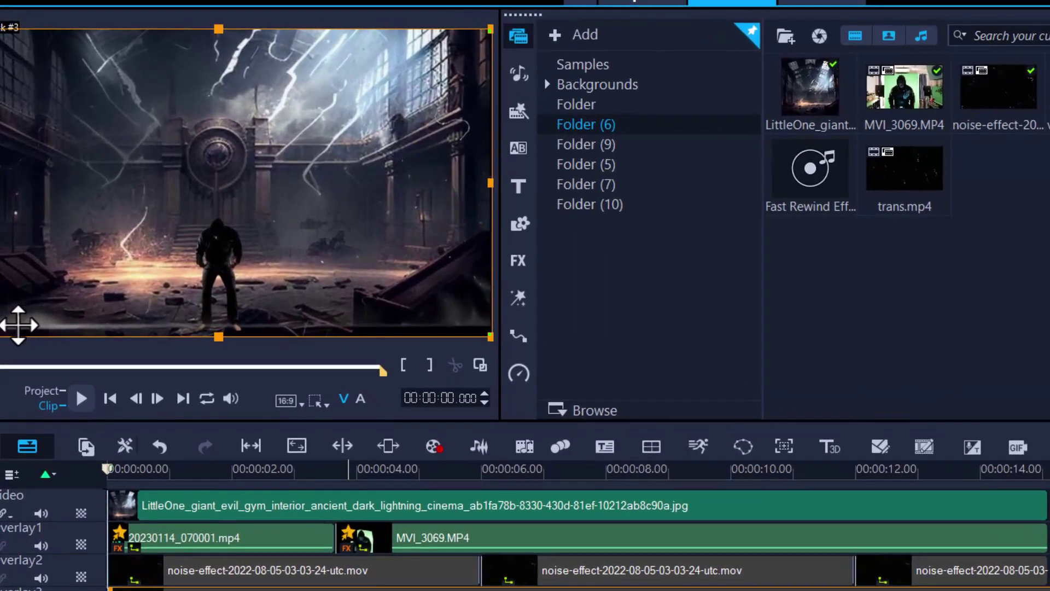
Shift the vape-smoke overlay slightly down in the preview so its lower edge leaves the frame, and return to the start for checking
left_click_drag(122, 225, 121, 244)
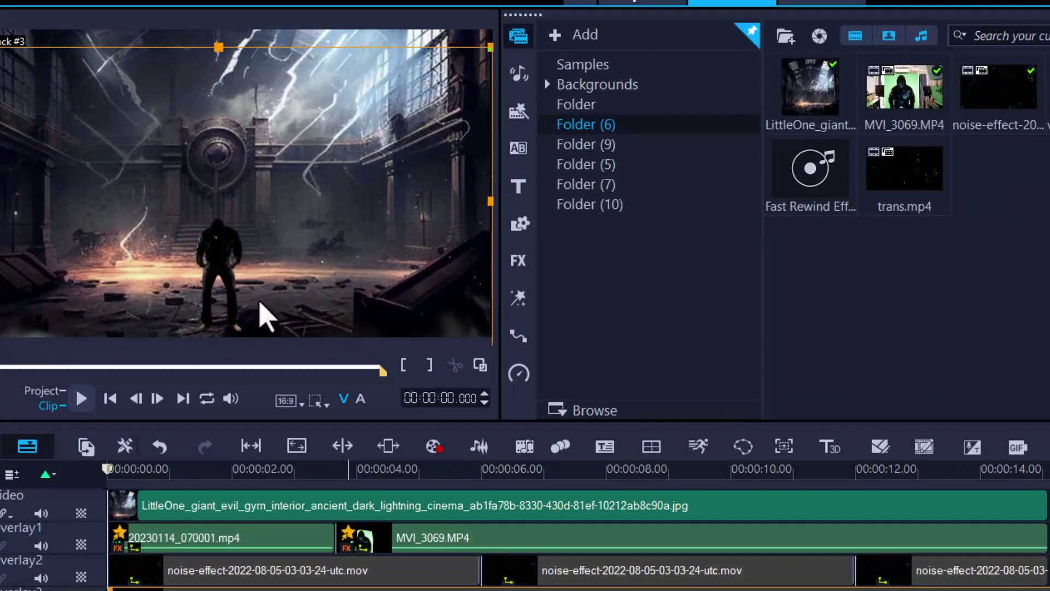
left_click(246, 473)
left_click_drag(246, 475, 122, 481)
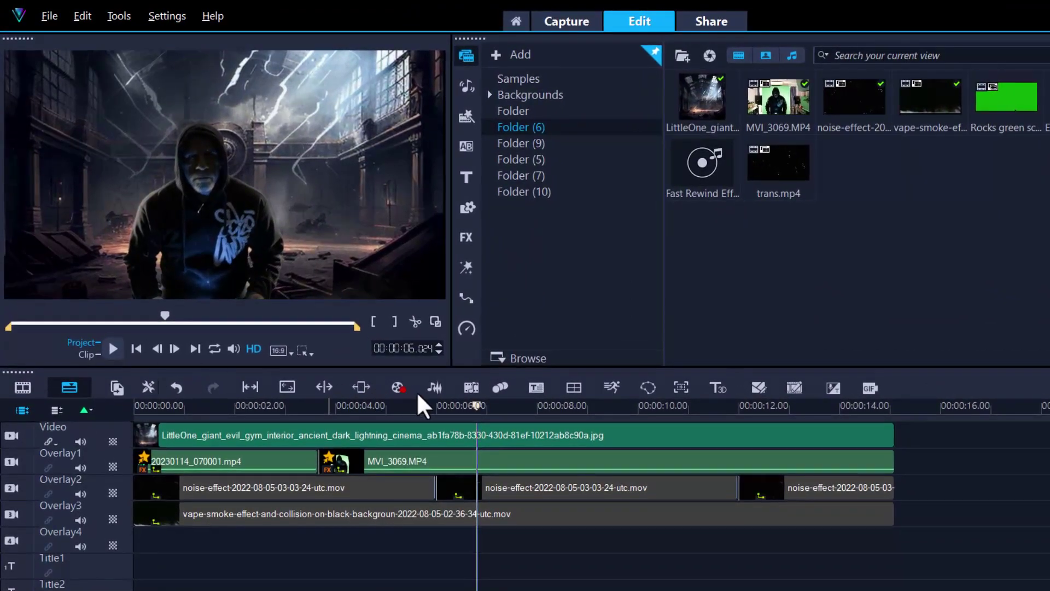
Check the rocks green-screen clip in the preview and place it on Overlay4 just before the 7-second mark
left_click_drag(462, 409, 485, 409)
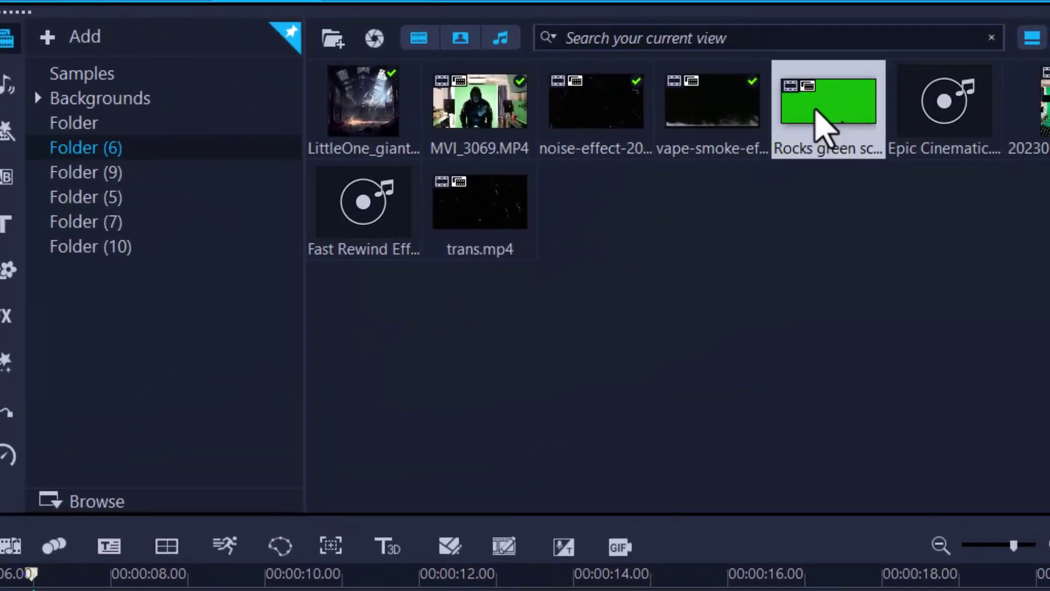
left_click(826, 126)
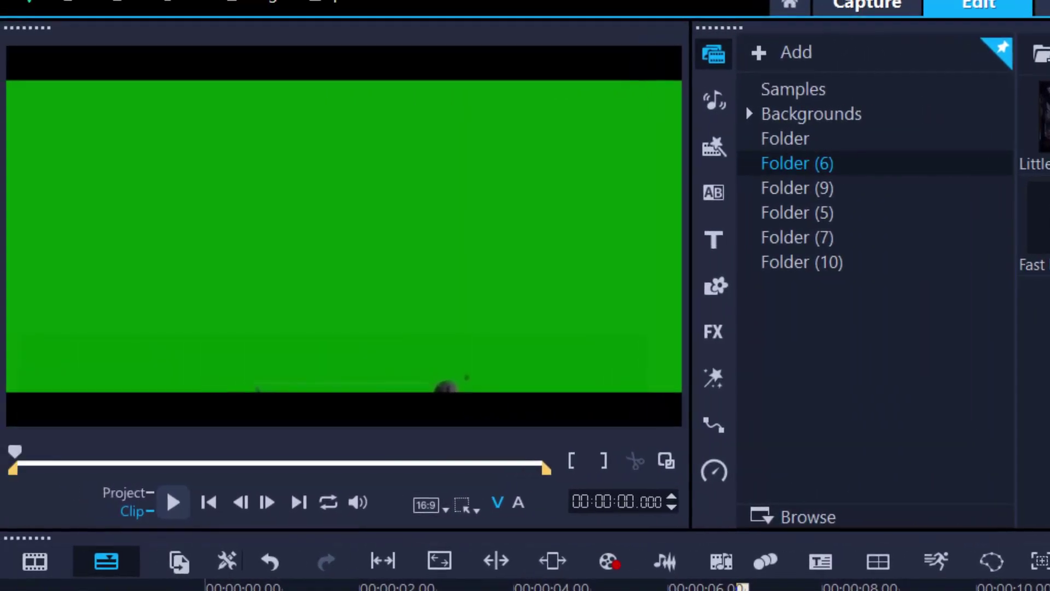
left_click_drag(17, 453, 154, 457)
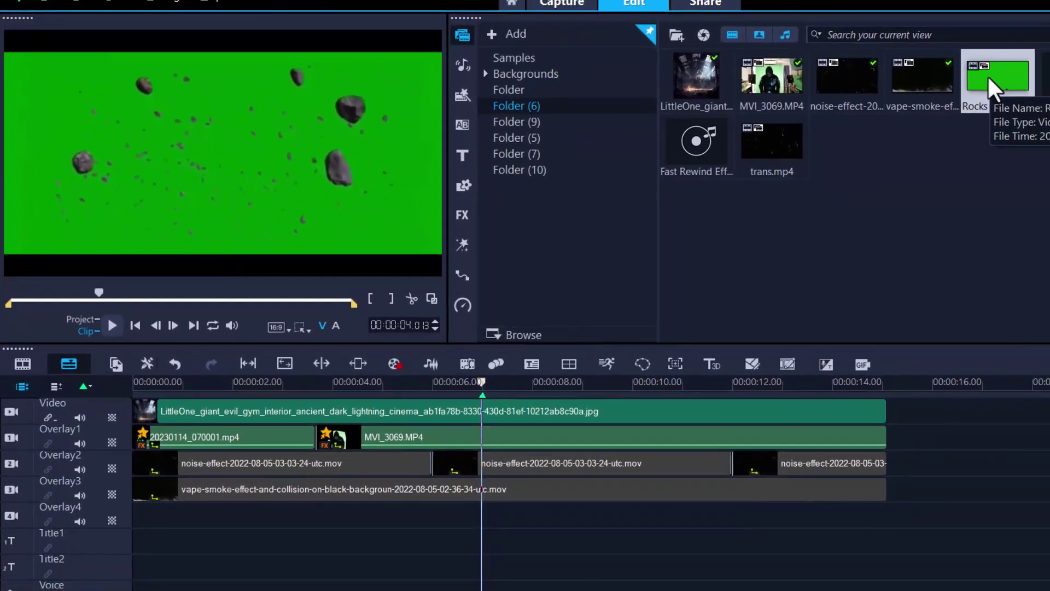
left_click_drag(986, 75, 484, 523)
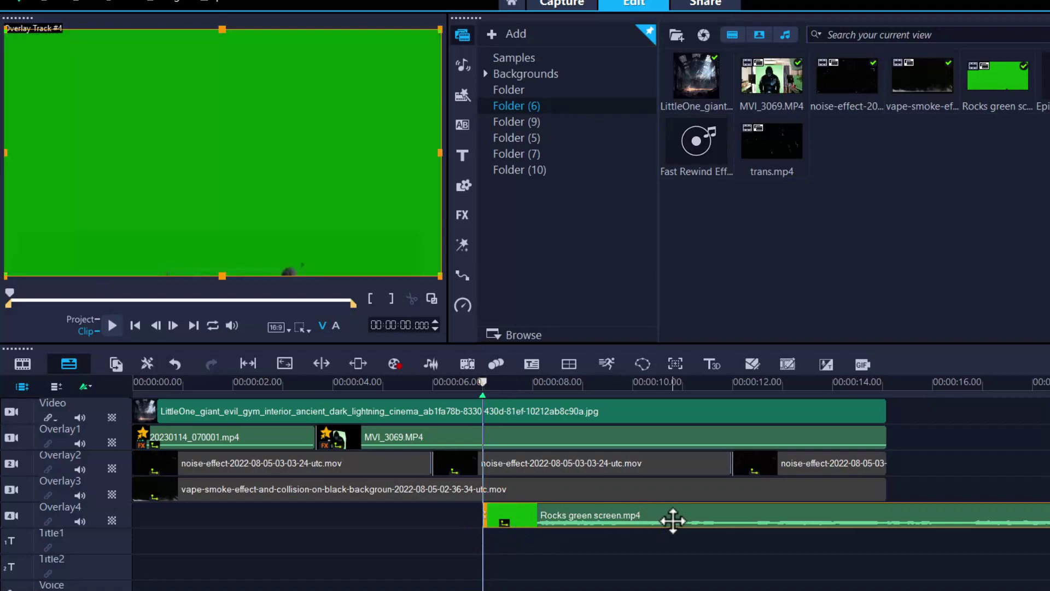
Enable Chroma Key on the rocks clip and trim its end to match the background's end
left_click(946, 31)
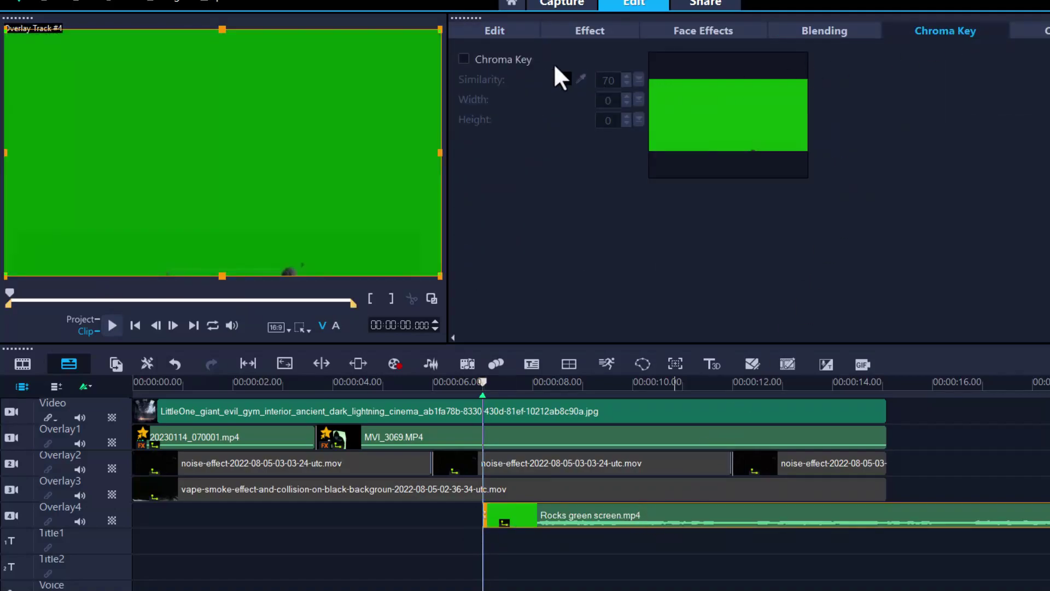
left_click(465, 58)
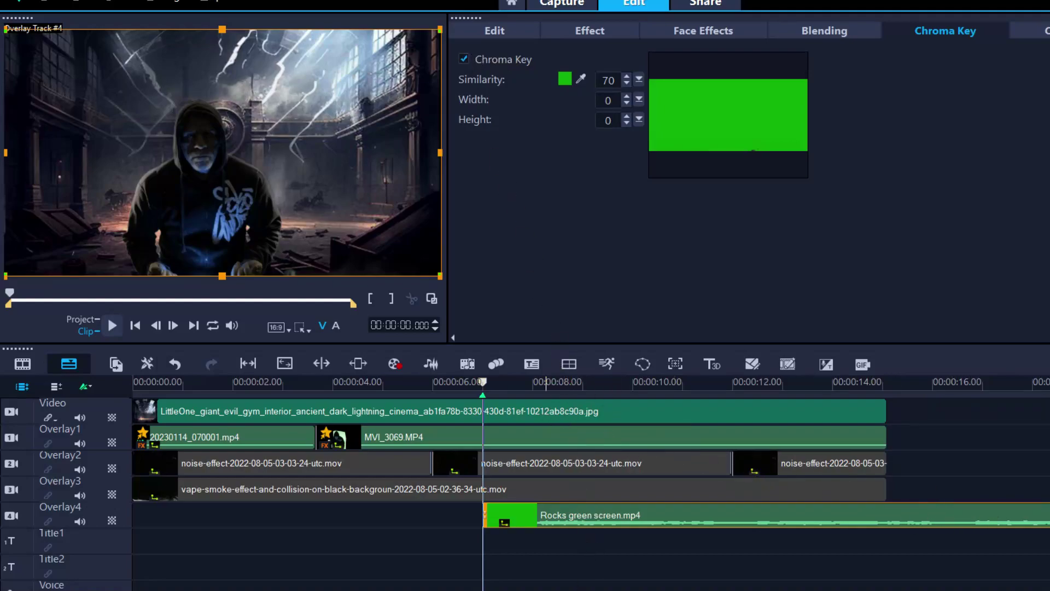
scroll(590, 481, "right", 3)
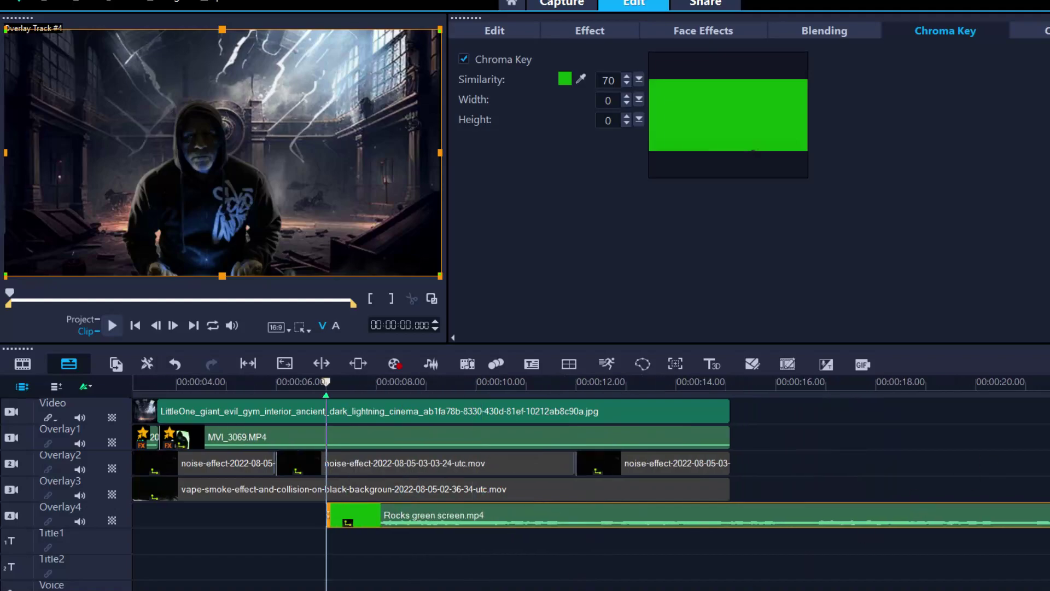
left_click_drag(912, 543, 729, 519)
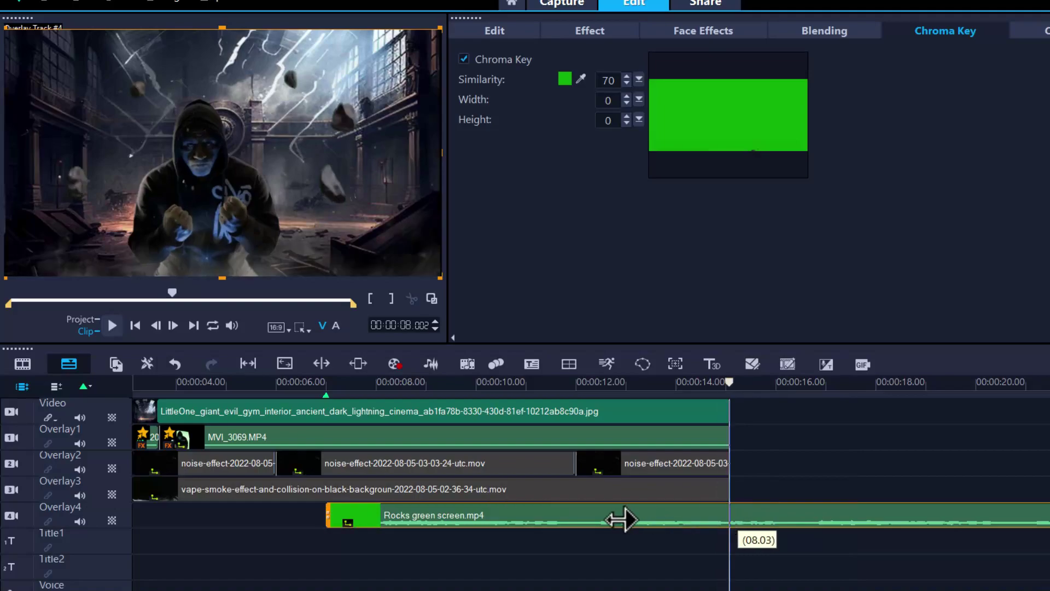
left_click_drag(621, 519, 615, 516)
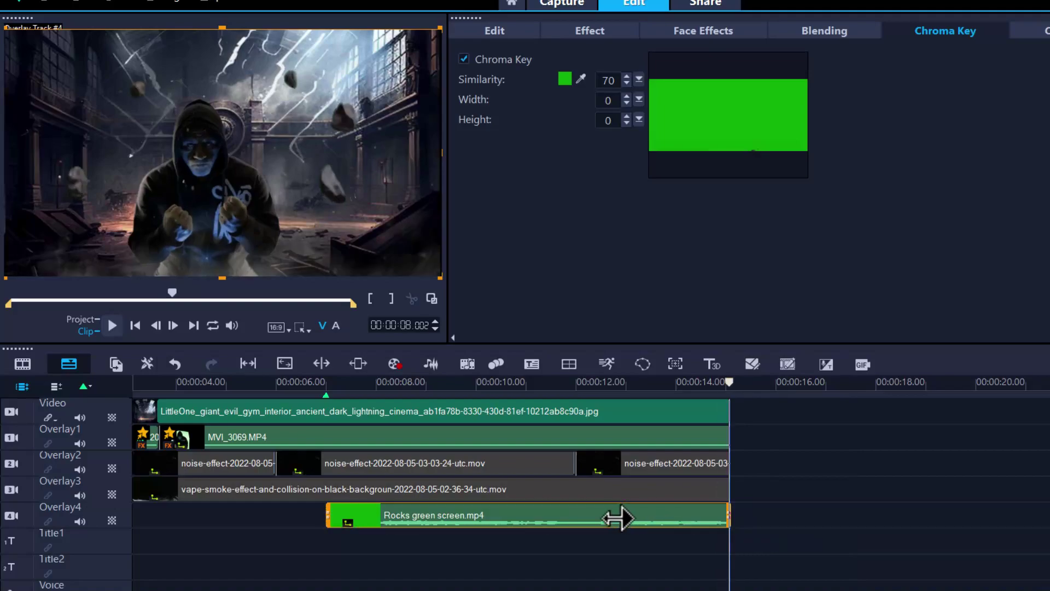
Mute the audio of the rocks clip on Overlay4
right_click(577, 519)
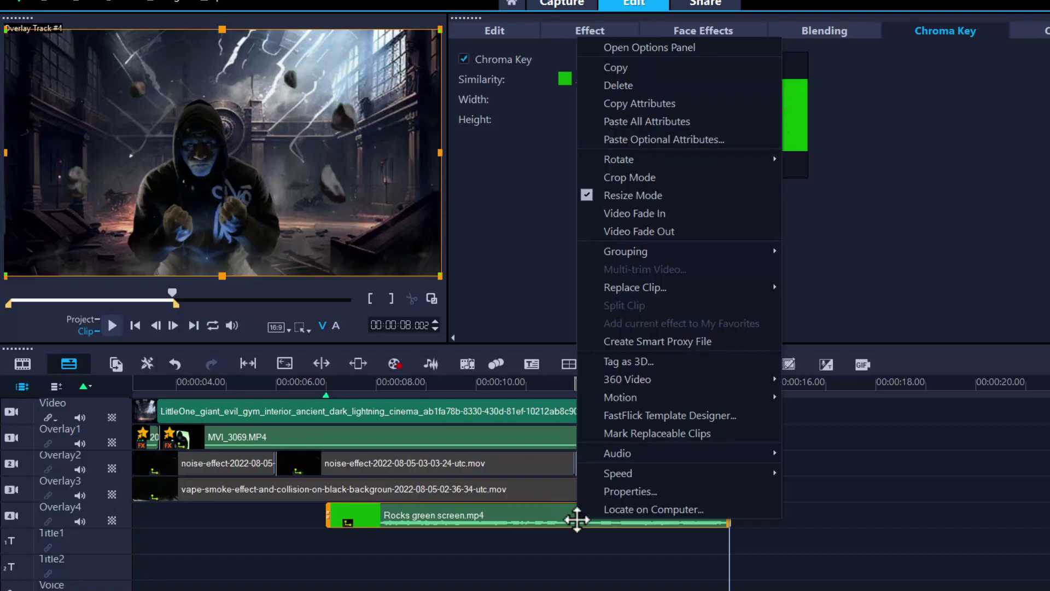
mouse_move(647, 457)
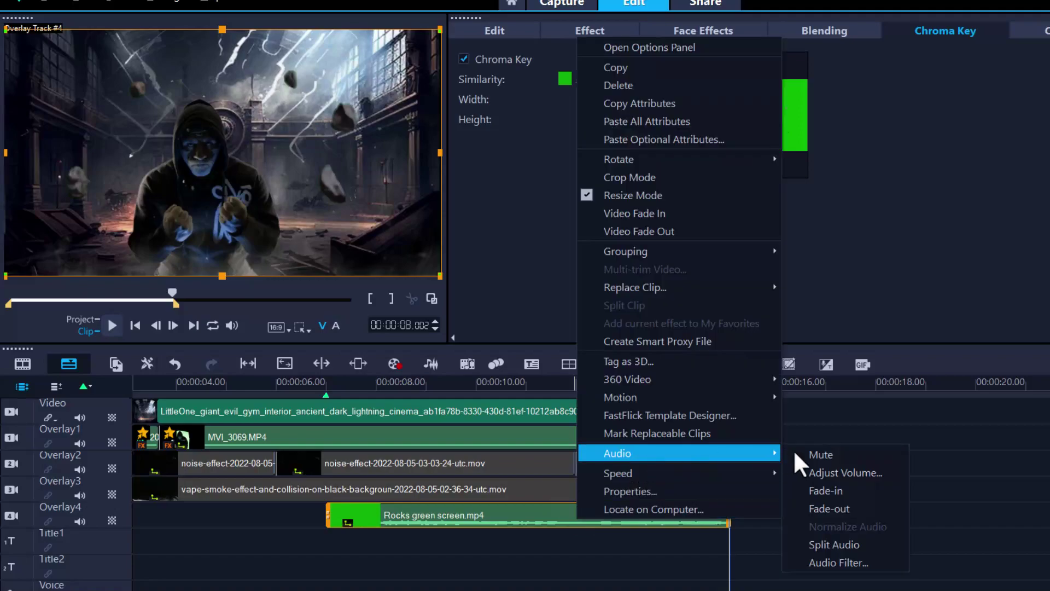
left_click(807, 449)
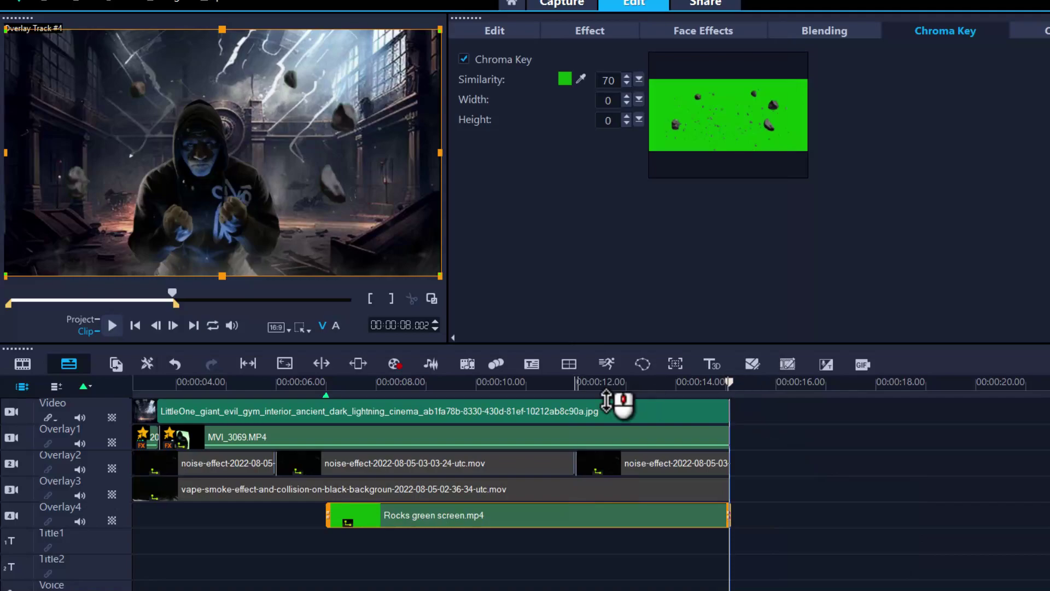
Play back the composite from about 6 seconds to check when the rocks rise
left_click(565, 391)
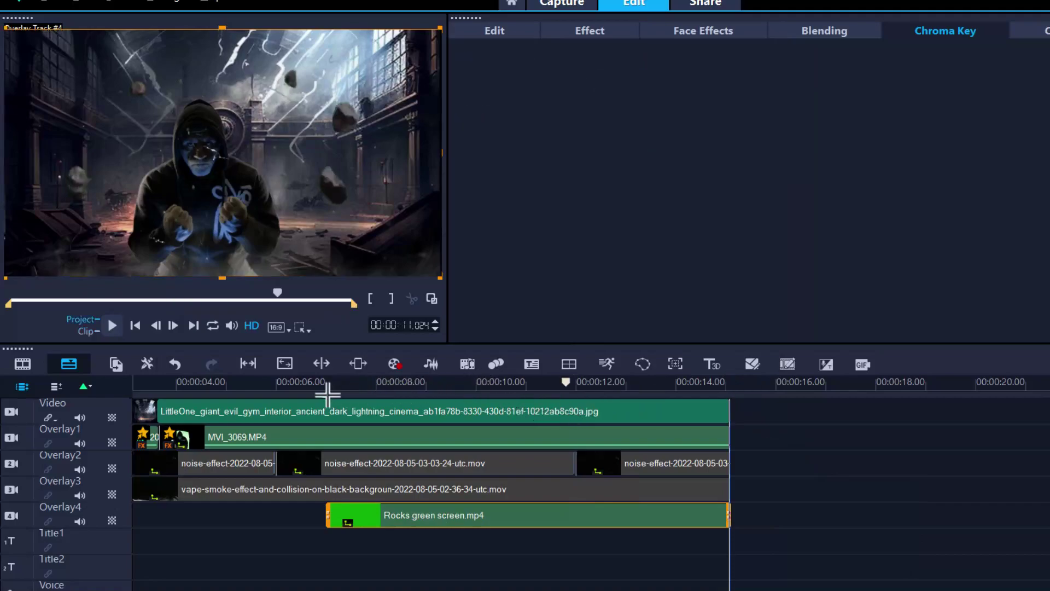
left_click(294, 401)
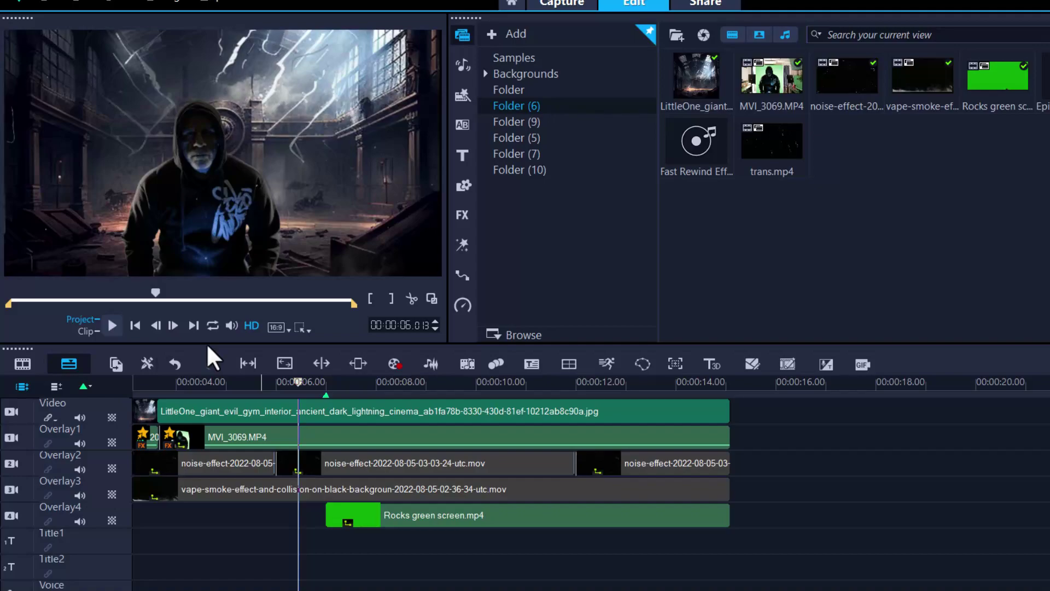
key("space")
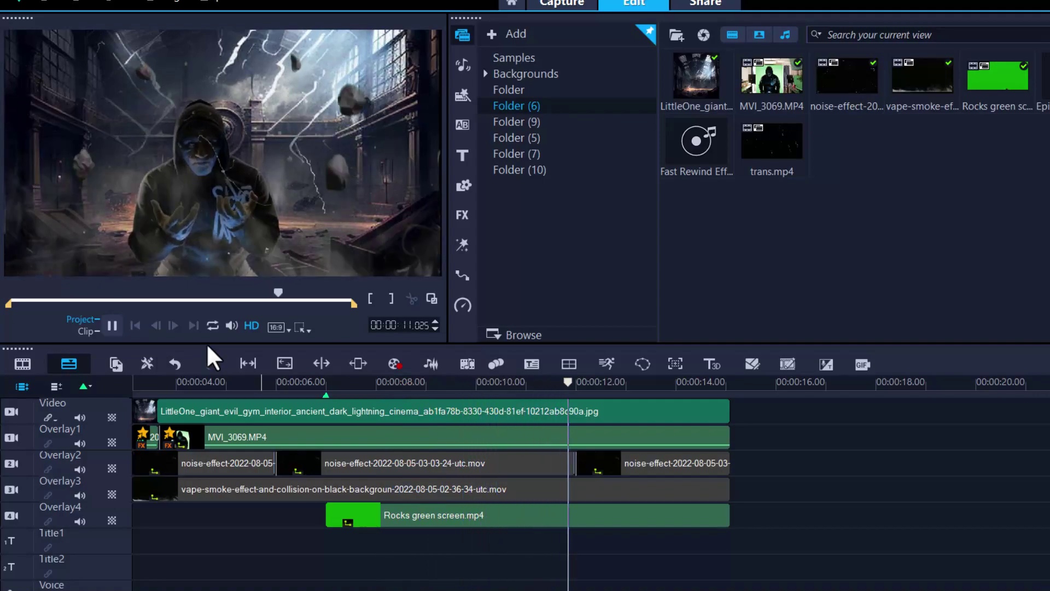
key("space")
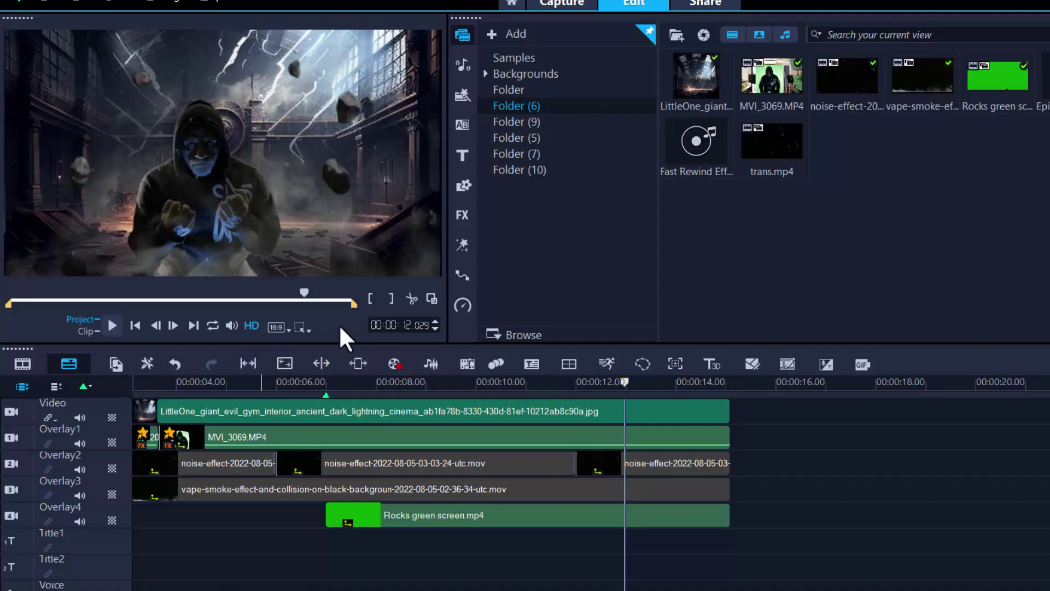
Nudge the rocks clip on Overlay4 a few frames earlier
left_click(449, 517)
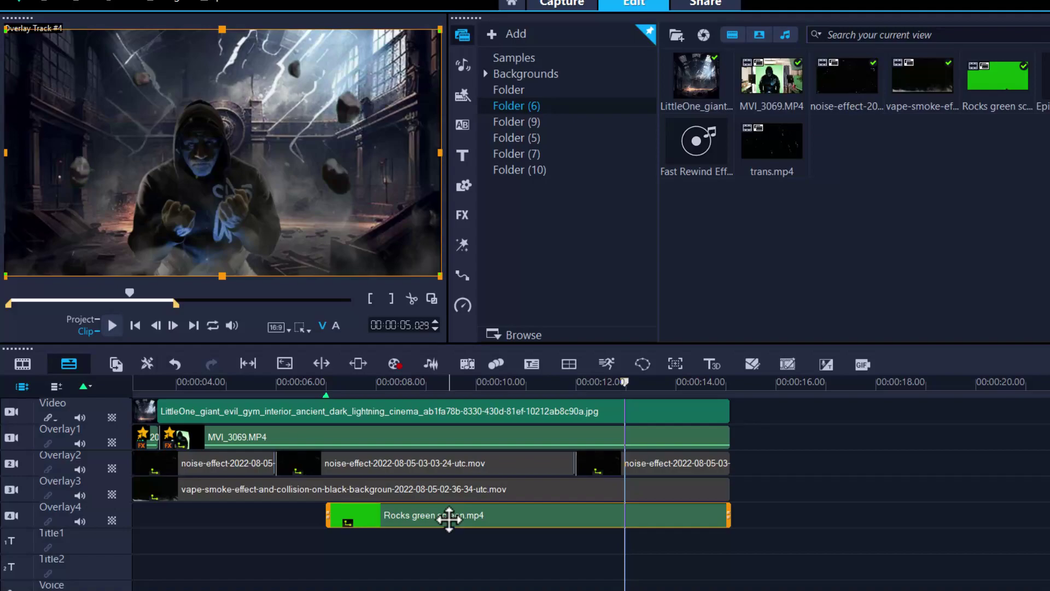
key("alt+Left")
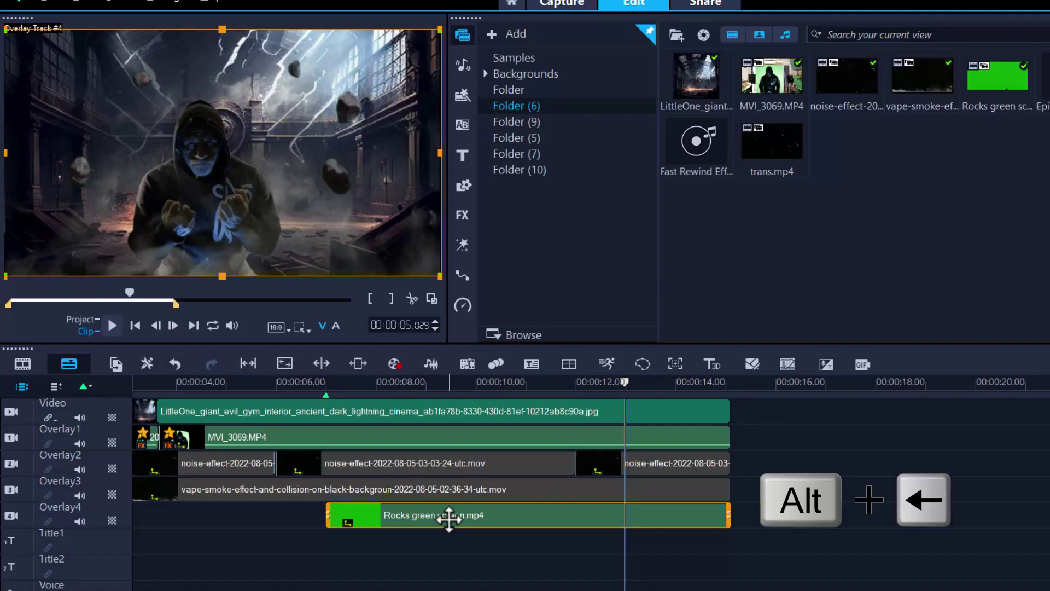
key("alt+Left")
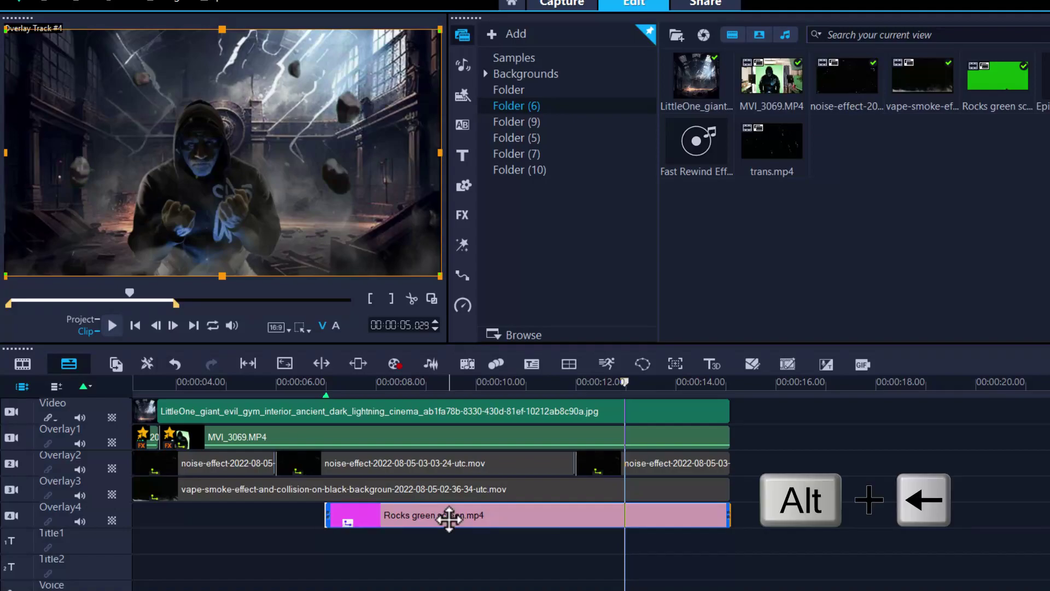
key("alt+Left")
left_click(449, 518)
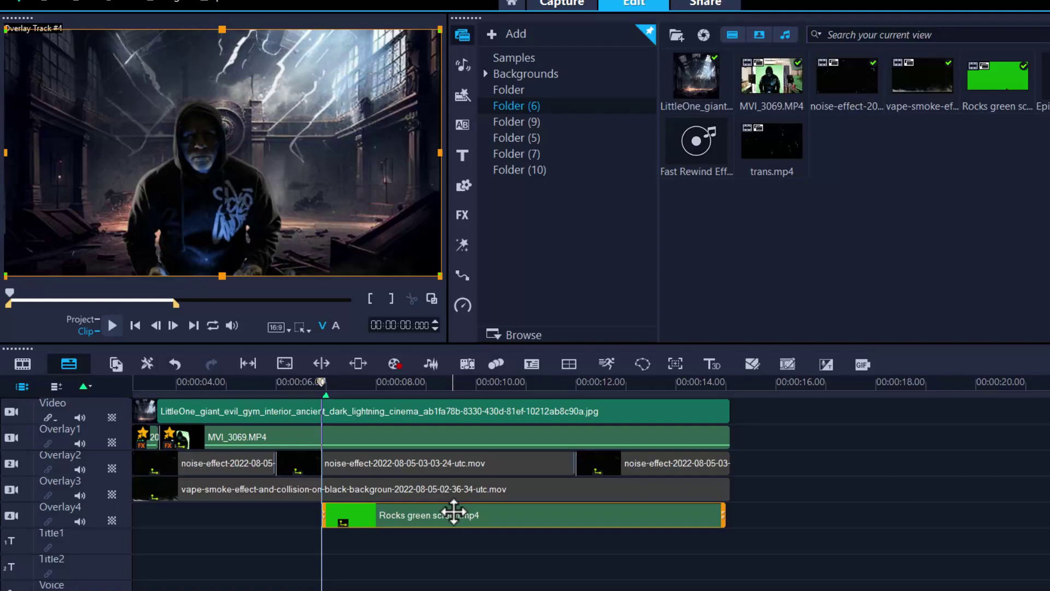
key("alt+Left")
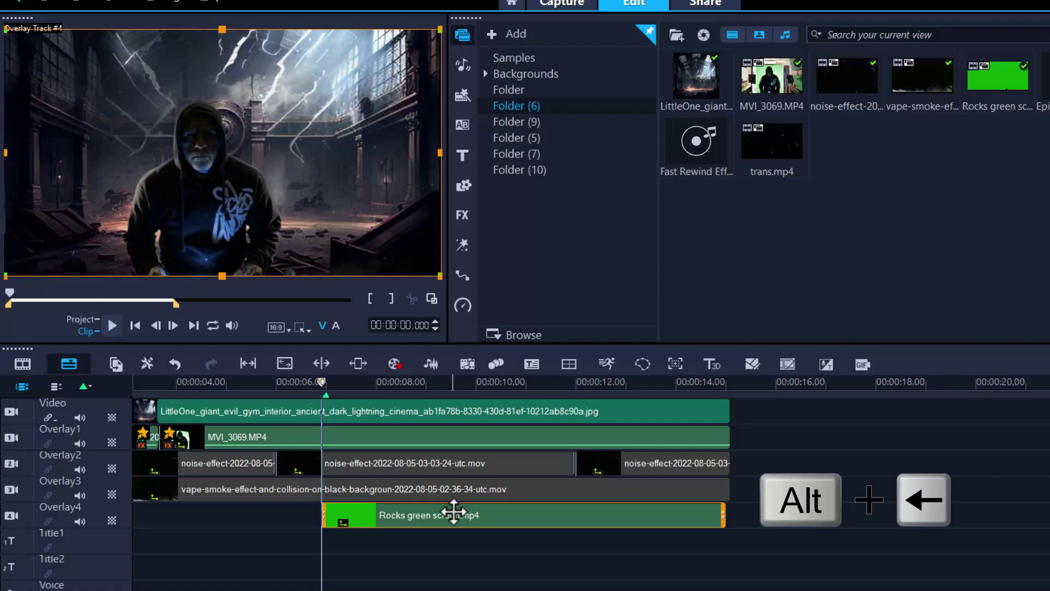
key("alt+Left")
key("alt+Left")
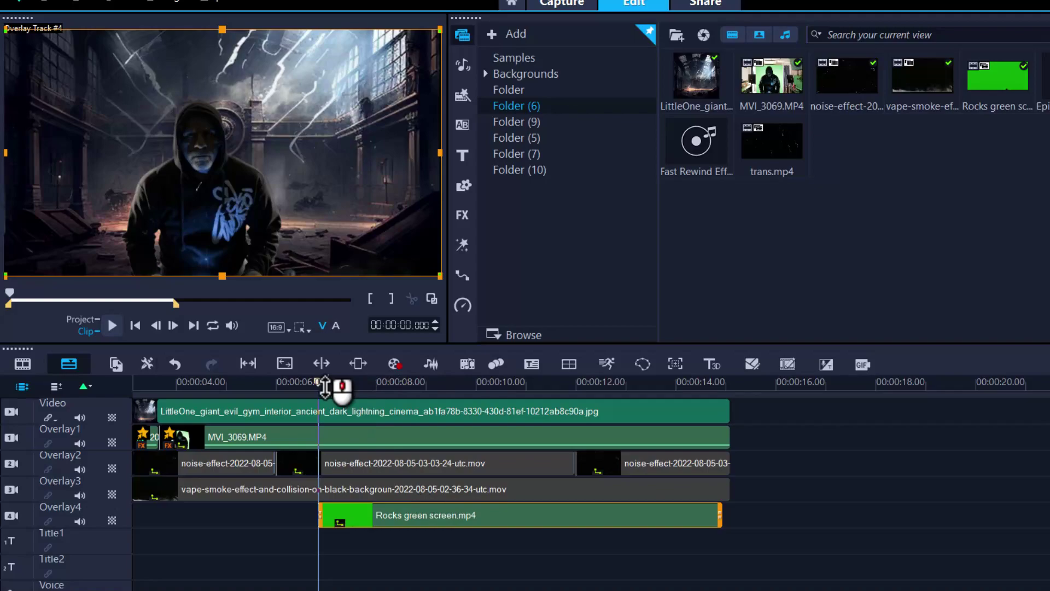
Play back the repositioned rocks section from just before the clip's start
left_click_drag(314, 383, 306, 382)
key("space")
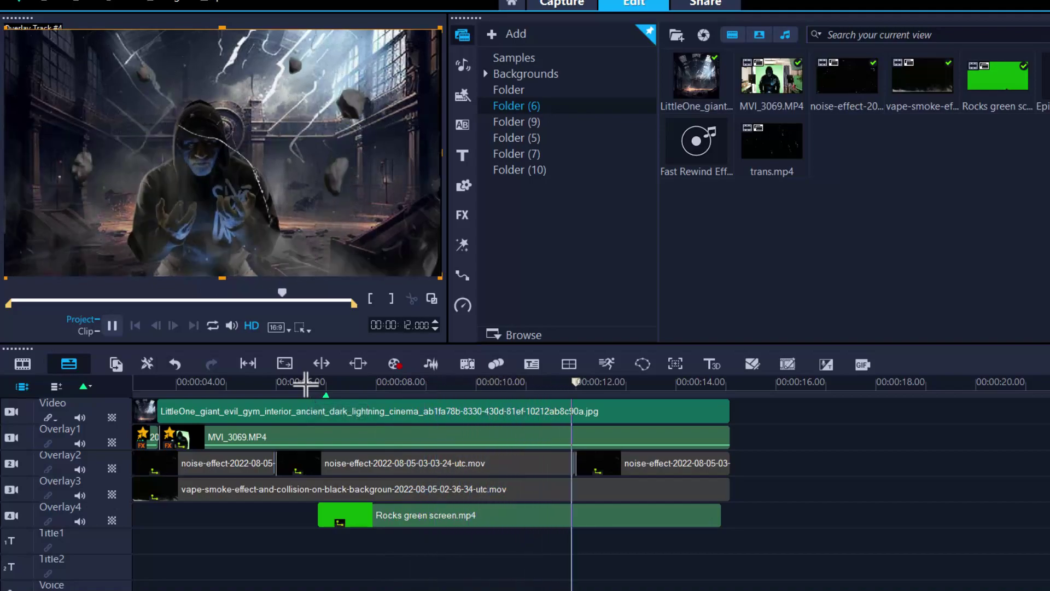
key("space")
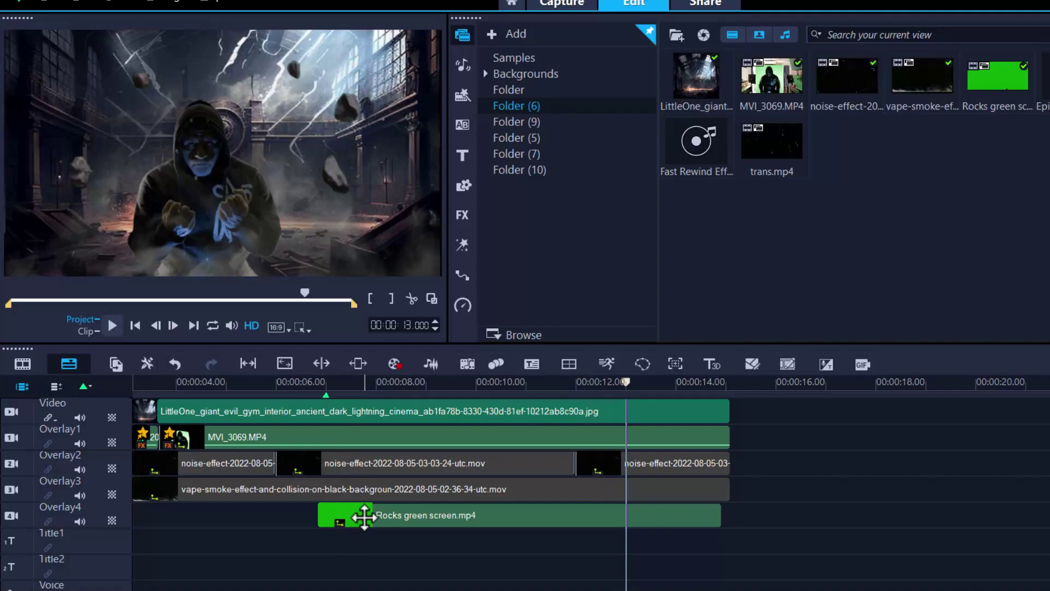
left_click(364, 516)
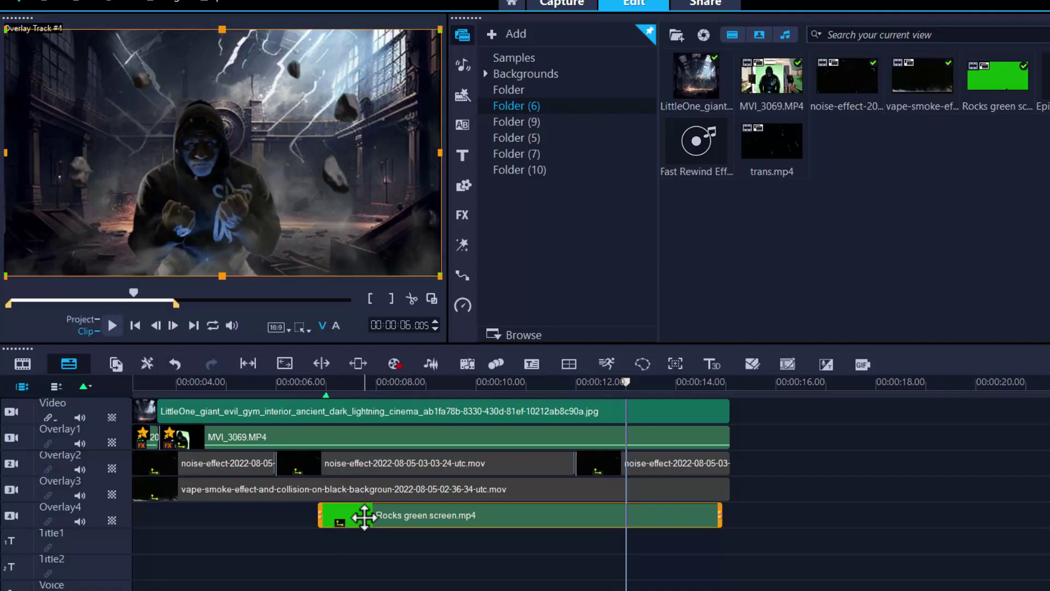
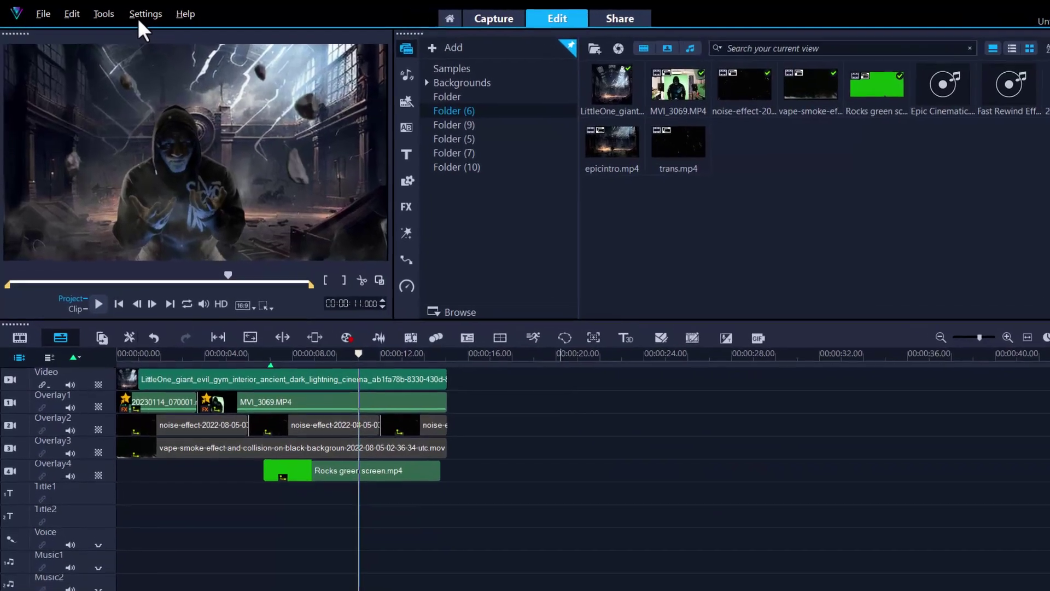
left_click(135, 13)
left_click(187, 37)
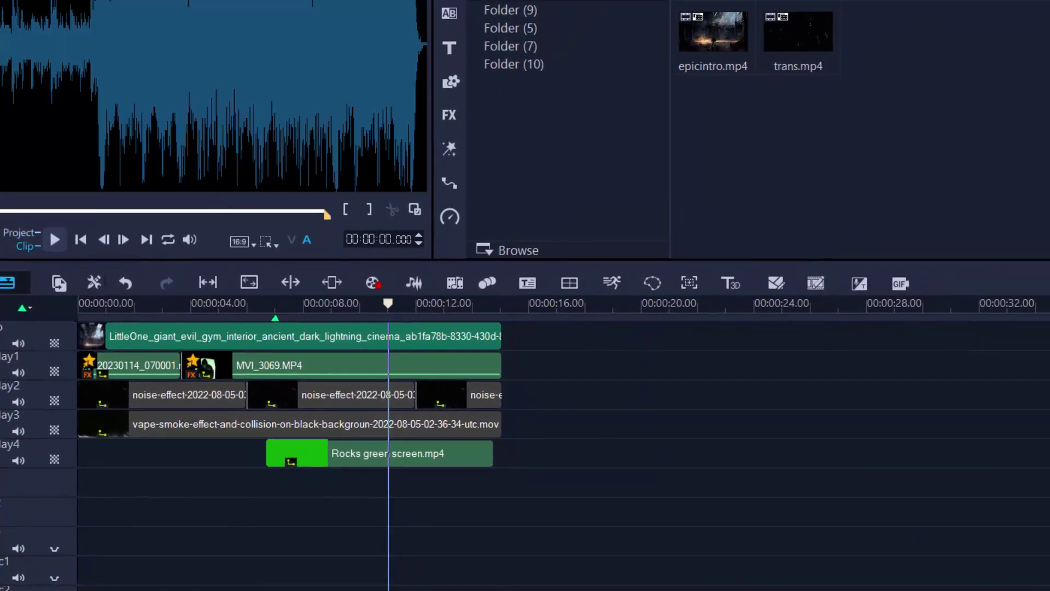
Place Epic Cinematic.mp3 on the audio track above the music track, starting at the green cue marker, and trim away its quiet opening
left_click_drag(608, 509, 490, 560)
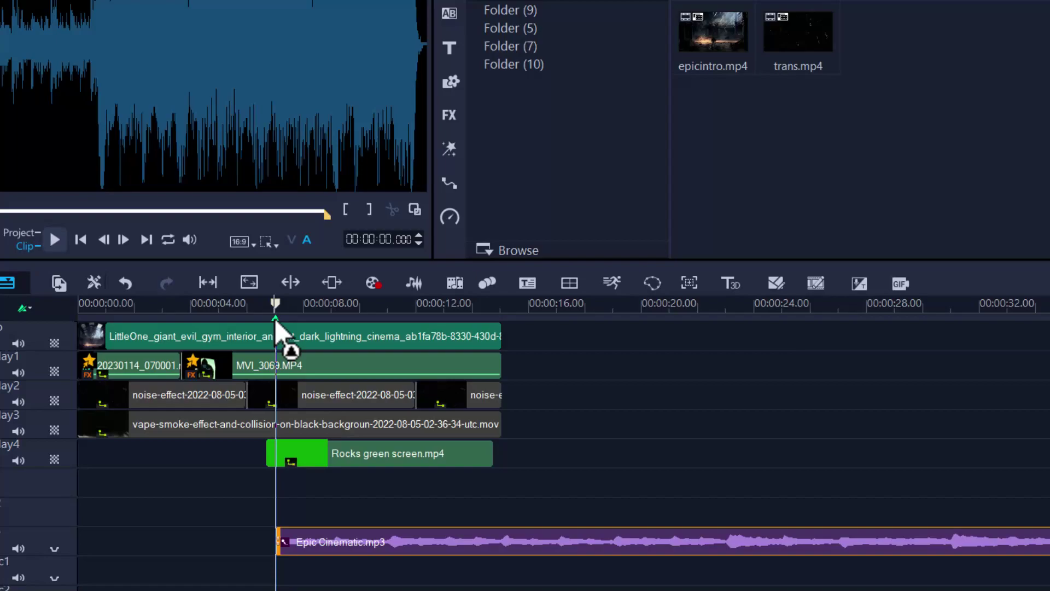
left_click_drag(278, 541, 828, 537)
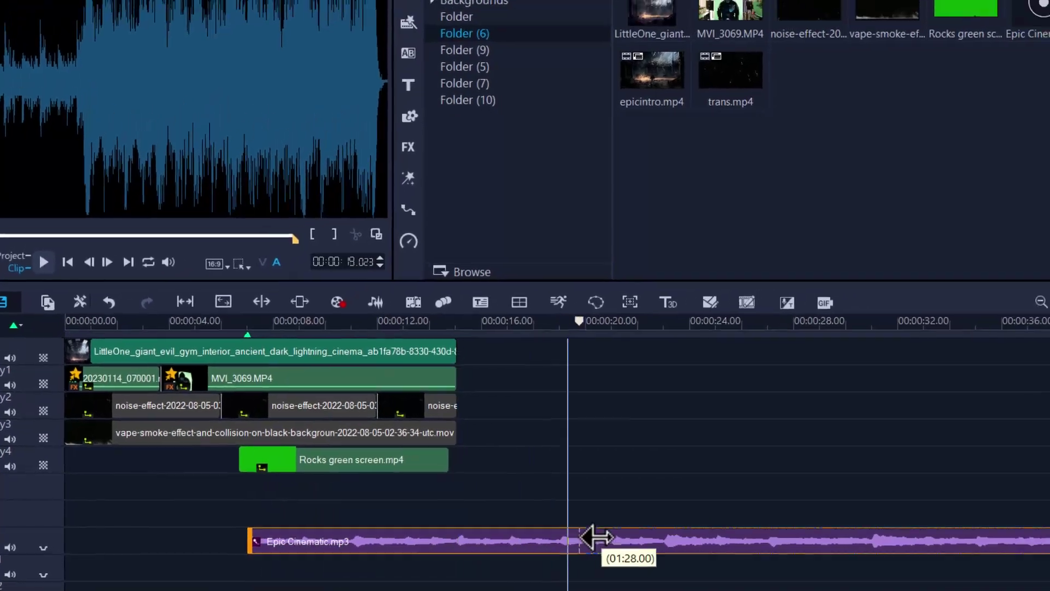
left_click_drag(628, 536, 628, 537)
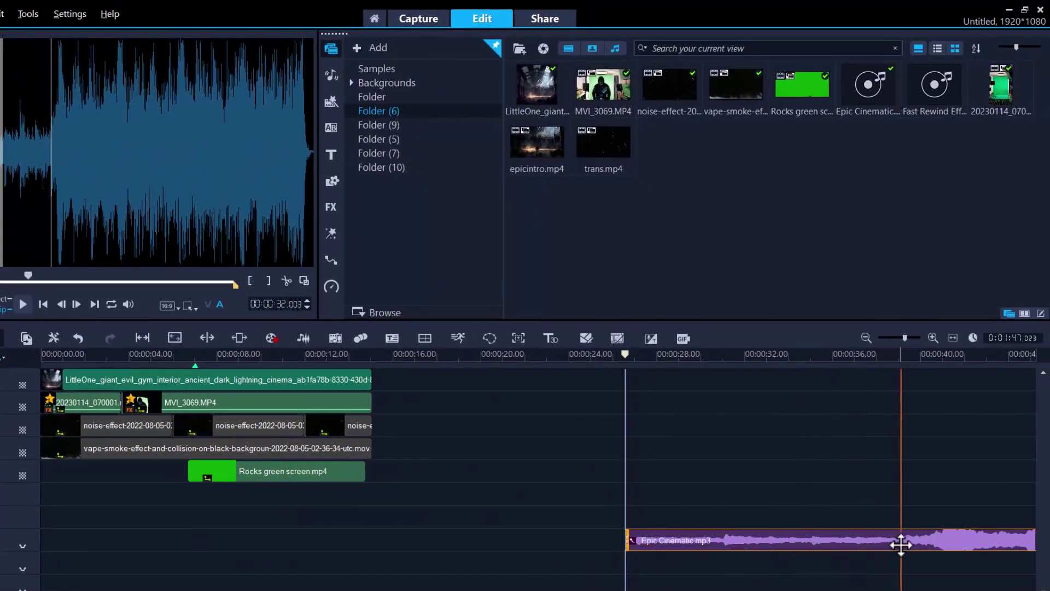
Move the trimmed Epic Cinematic.mp3 down to the next audio track and align its start with the project's beginning at 00:00:00
left_click_drag(901, 543, 288, 572)
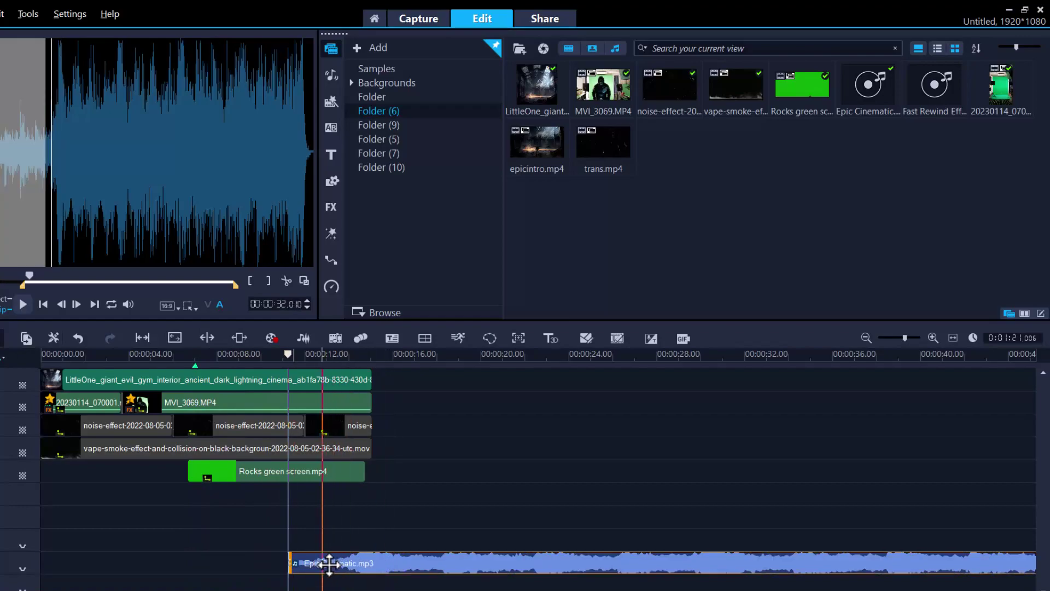
left_click_drag(327, 563, 42, 568)
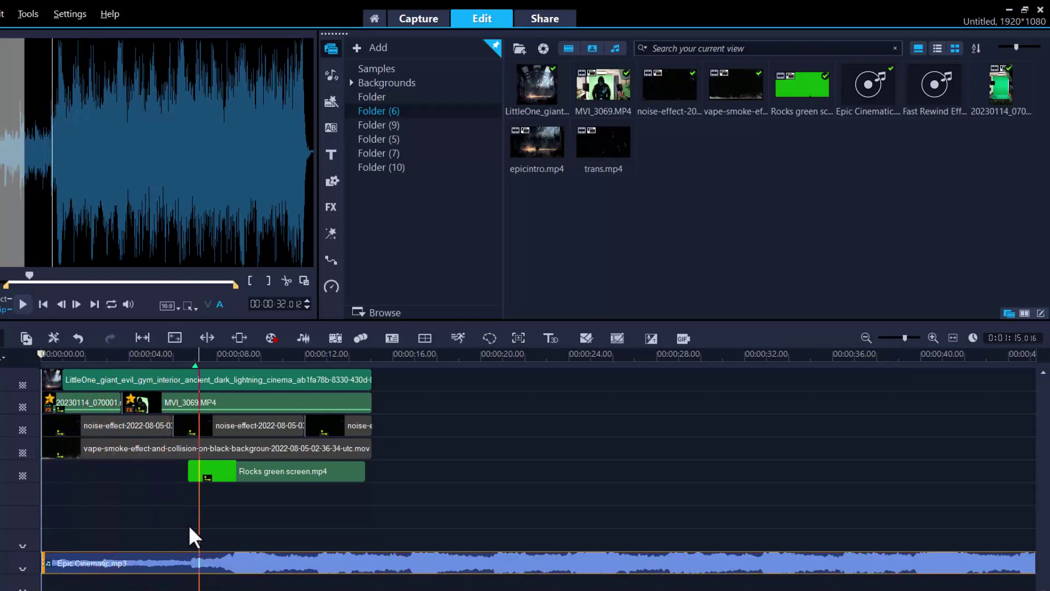
Play back the whole project from about 5 seconds through the rising rocks to check the music's timing against the cue marker
left_click(5, 300)
mouse_move(167, 355)
left_mouse_down()
mouse_move(176, 356)
mouse_move(152, 353)
mouse_move(154, 361)
left_mouse_up()
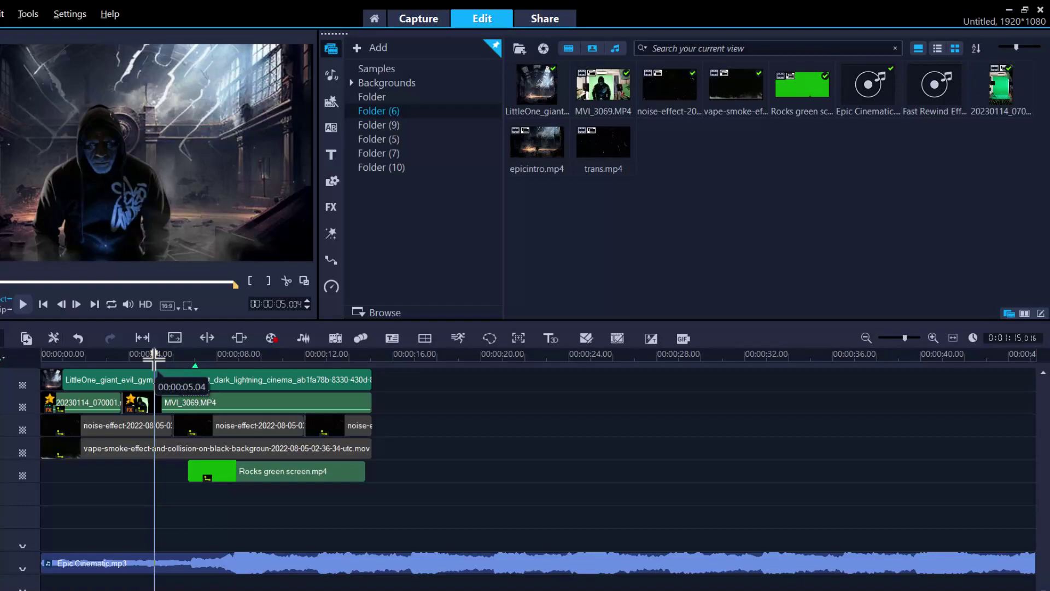
left_click(503, 485)
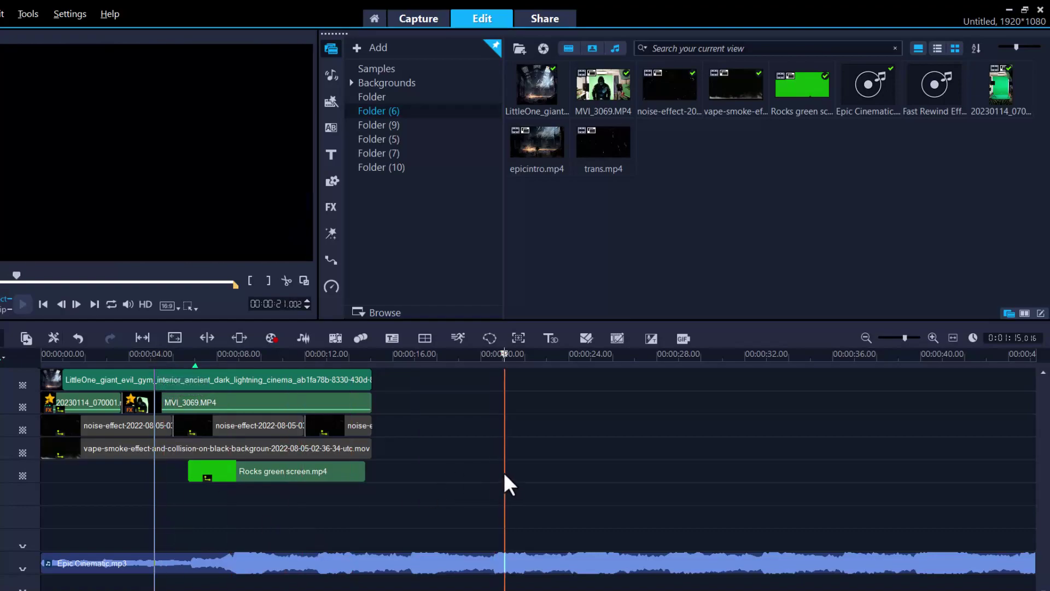
left_click(164, 355)
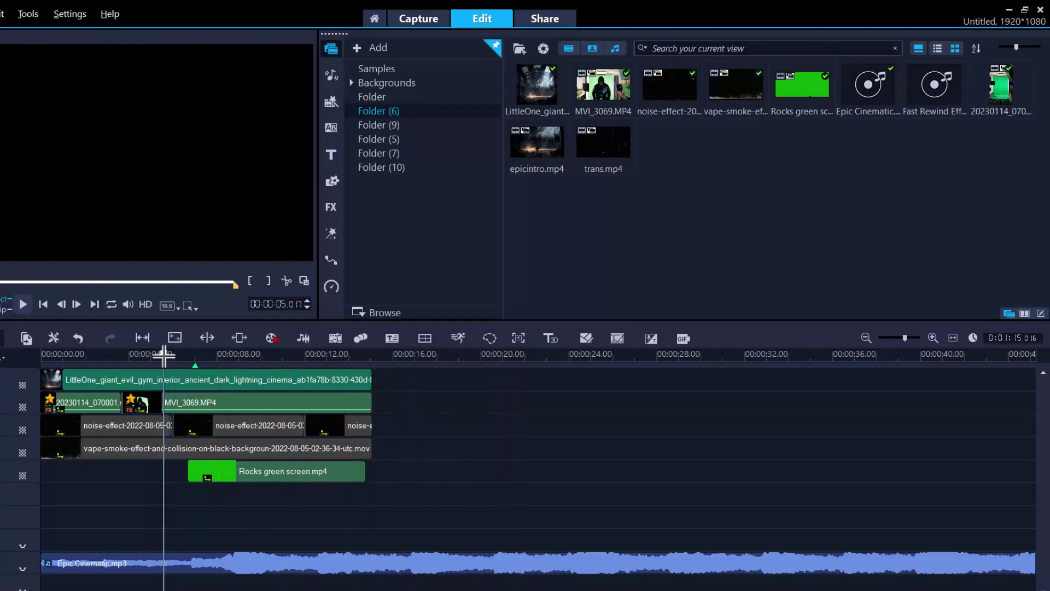
left_click(86, 482)
key("space")
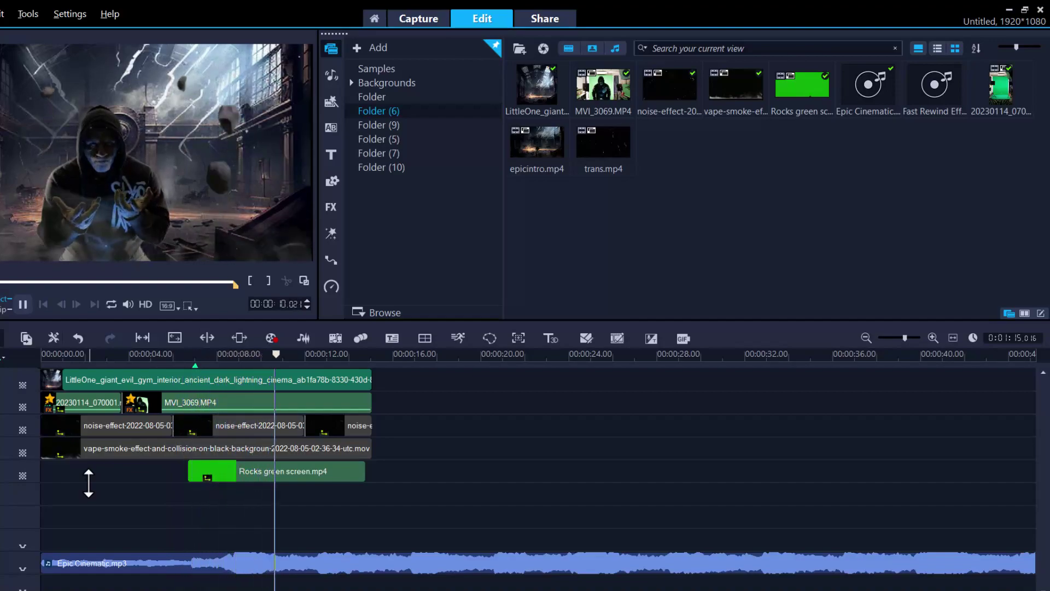
left_click(89, 483)
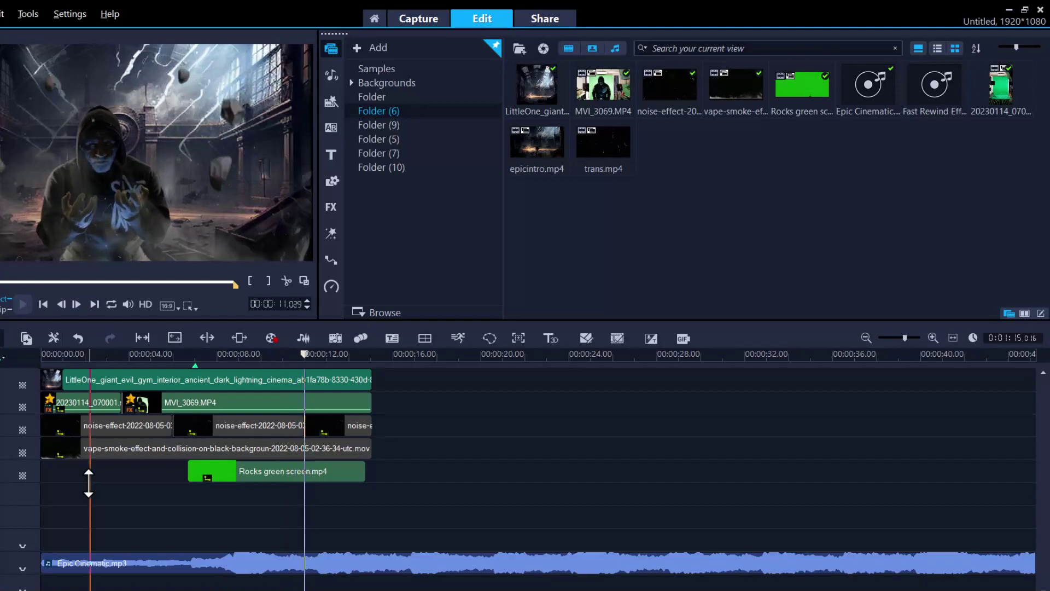